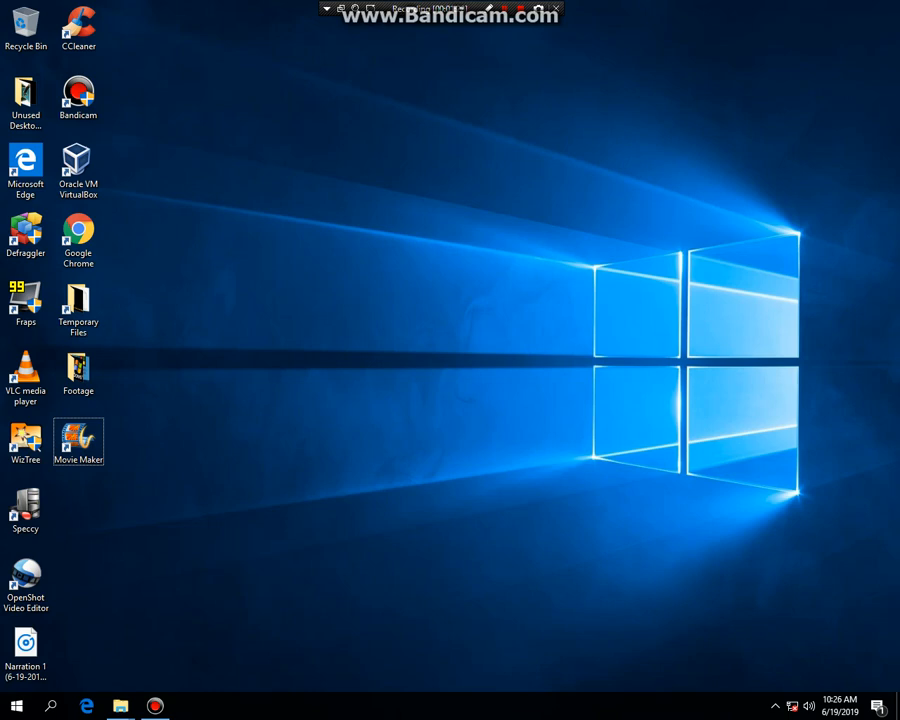
# Launch Oracle VM VirtualBox from the desktop
pyautogui.click(78, 170)
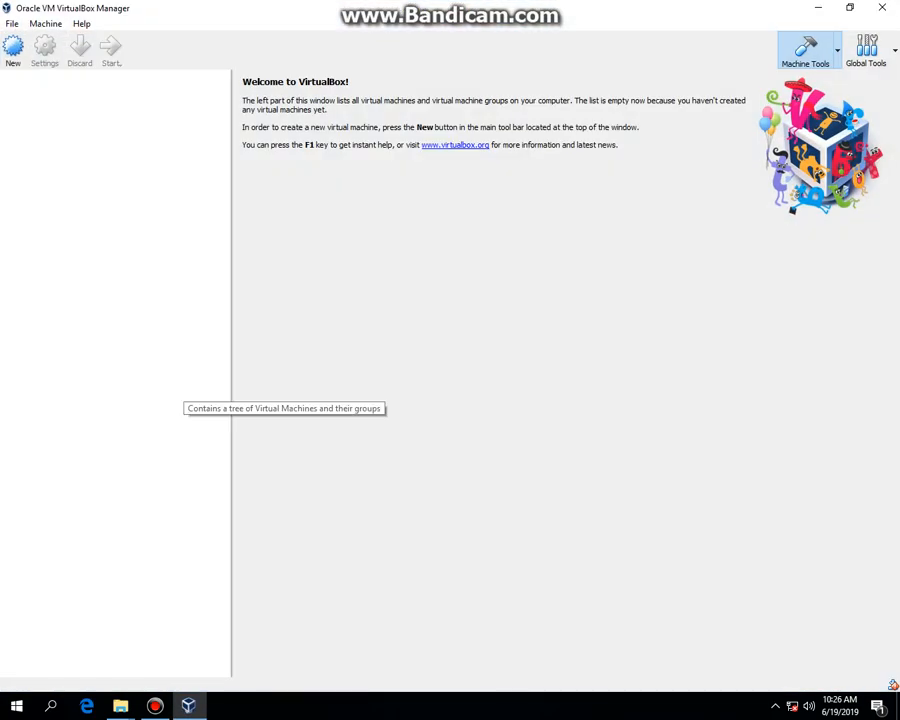
pyautogui.click(155, 706)
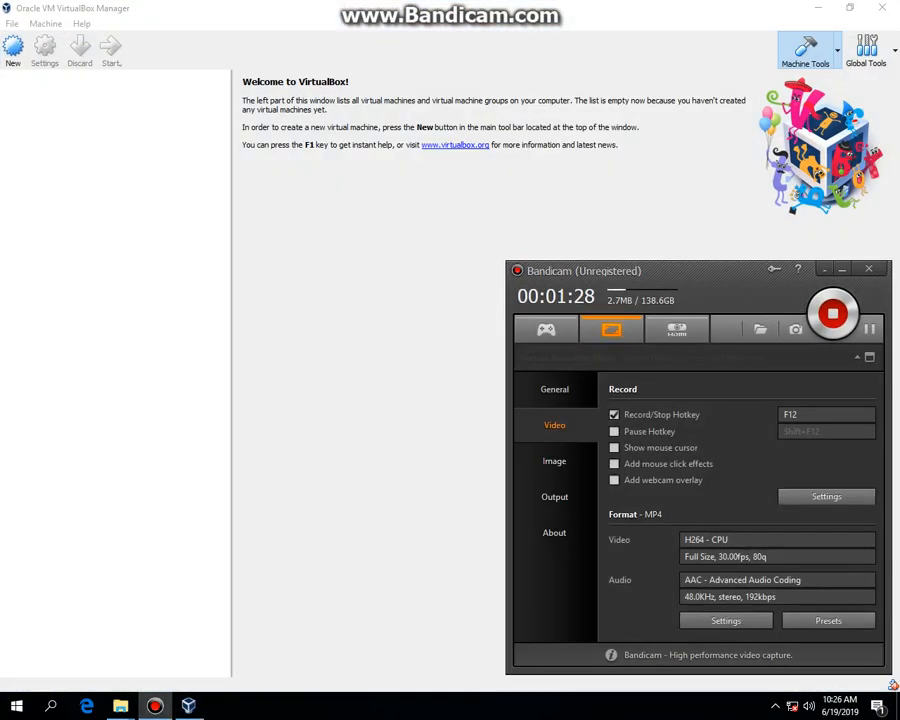
pyautogui.click(842, 270)
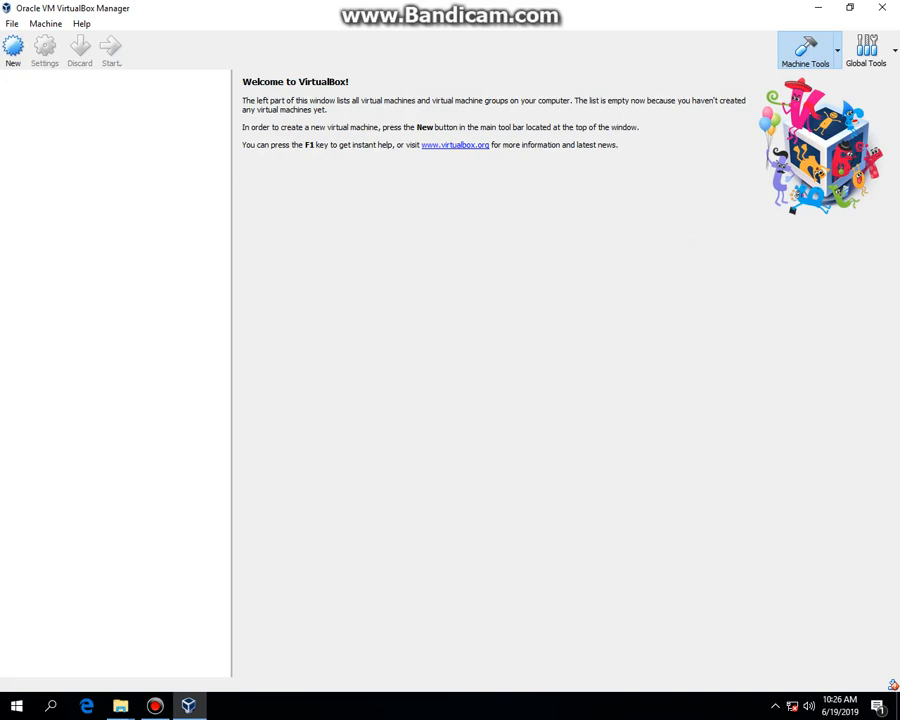
pyautogui.click(155, 706)
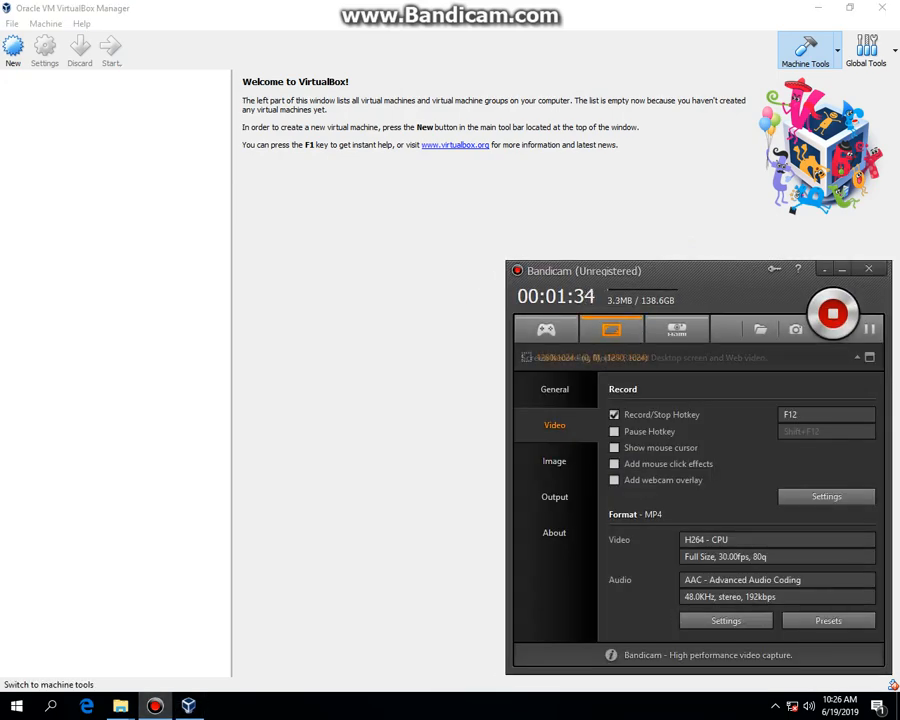
pyautogui.click(850, 7)
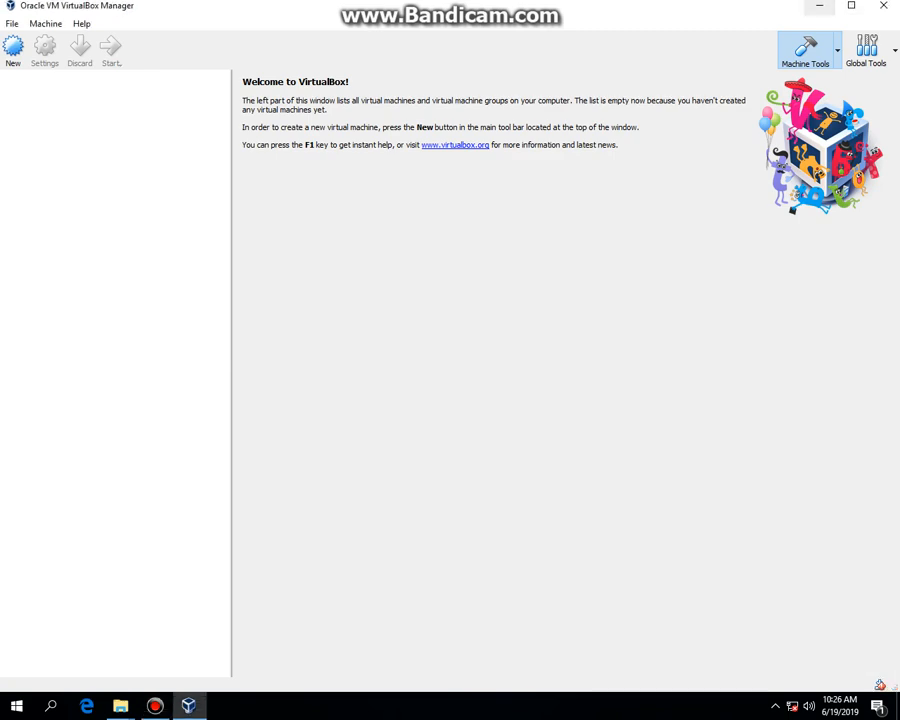
pyautogui.click(850, 7)
pyautogui.click(850, 7)
pyautogui.click(850, 6)
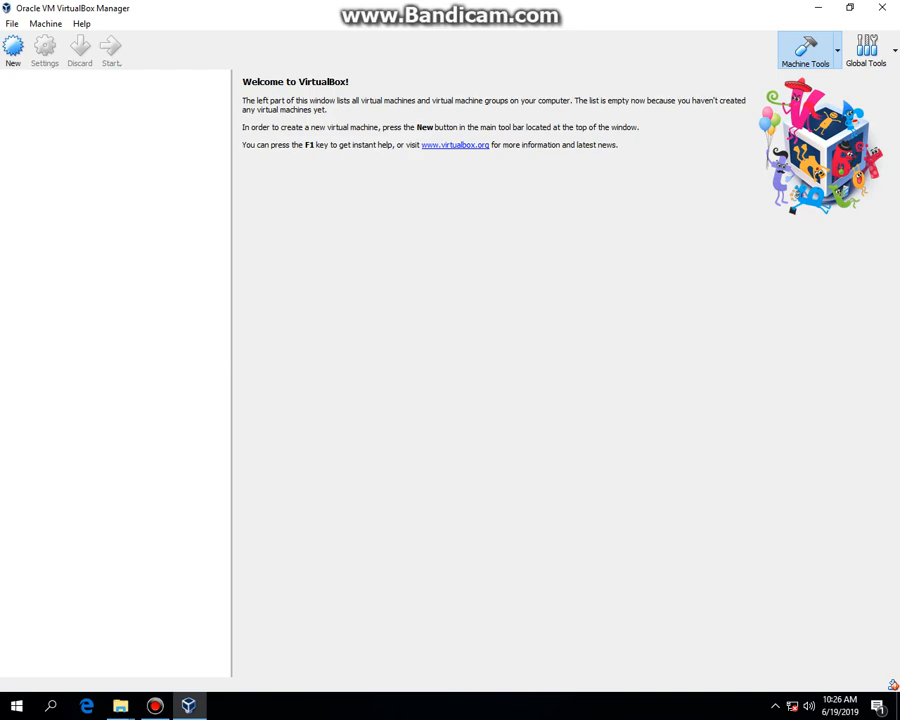
# Start a new virtual machine named Windows NT 3.51 with type Microsoft Windows and version Windows 3.1
pyautogui.click(13, 48)
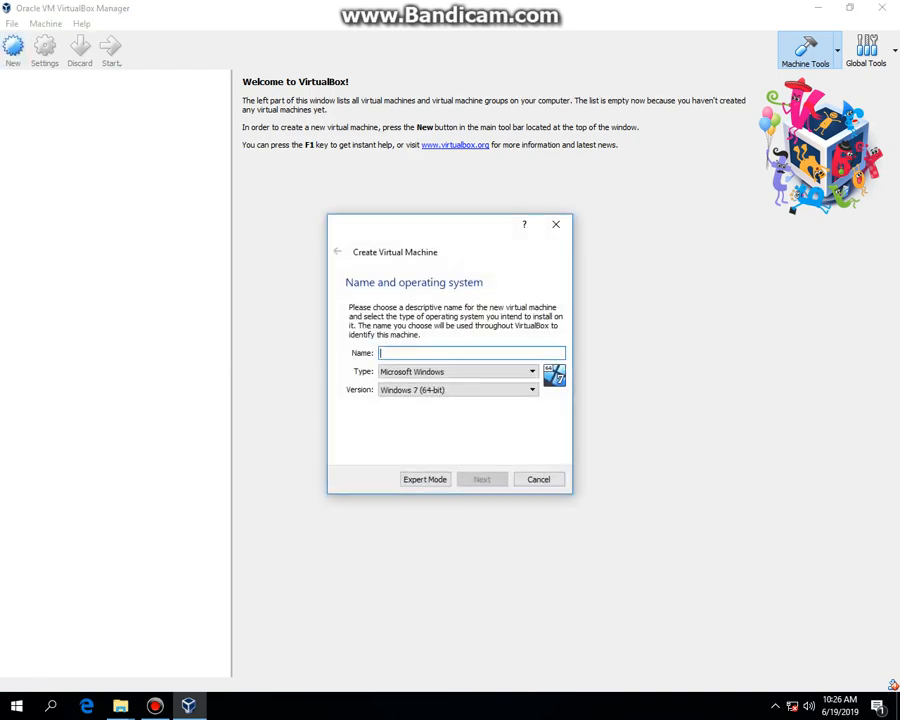
pyautogui.write('Win')
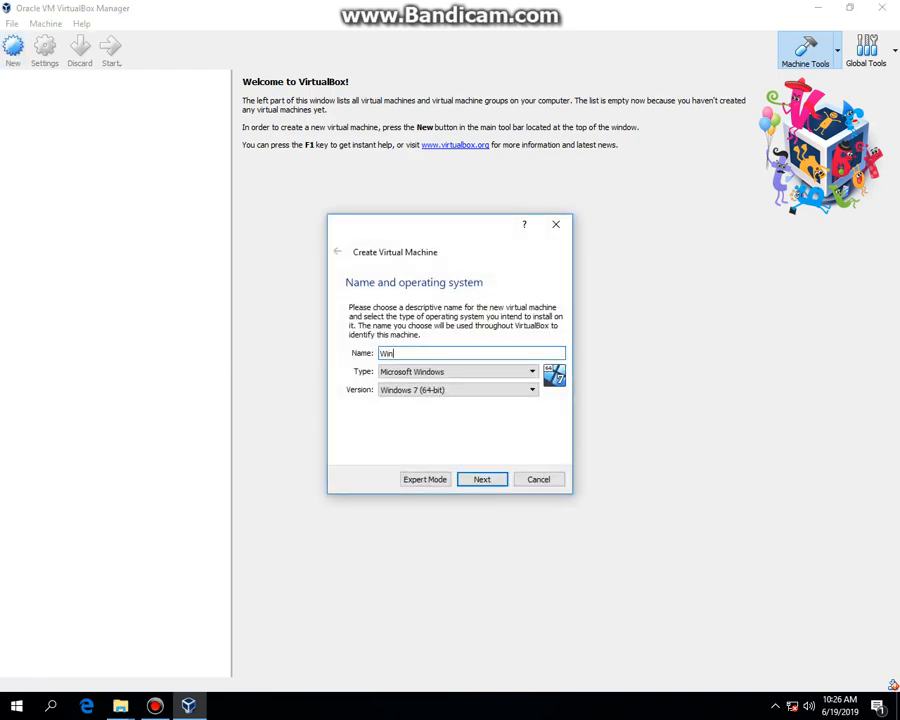
pyautogui.write('dows NT ')
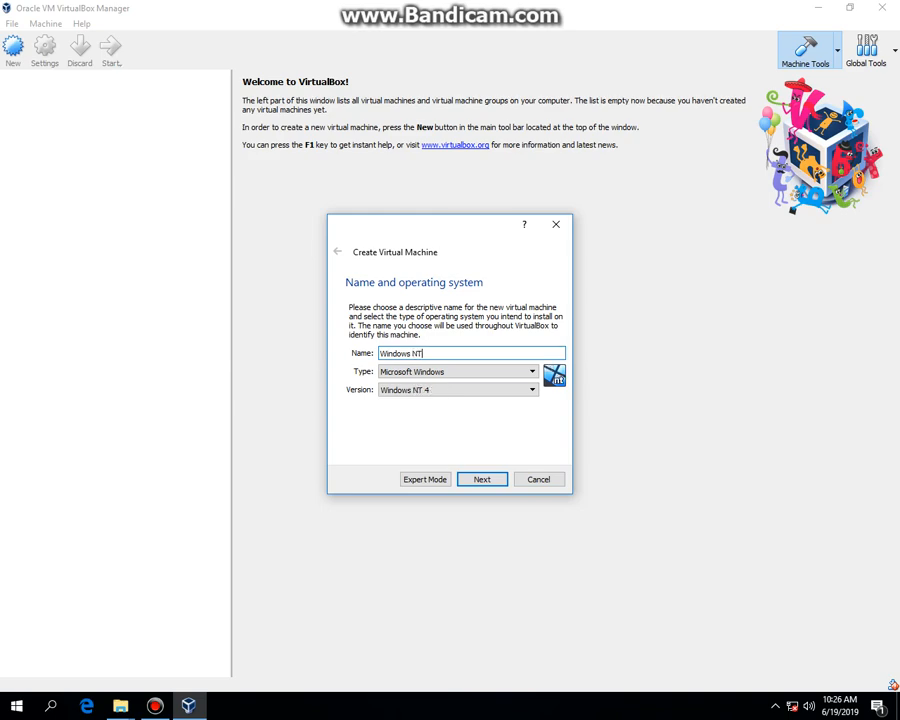
pyautogui.write('3.51')
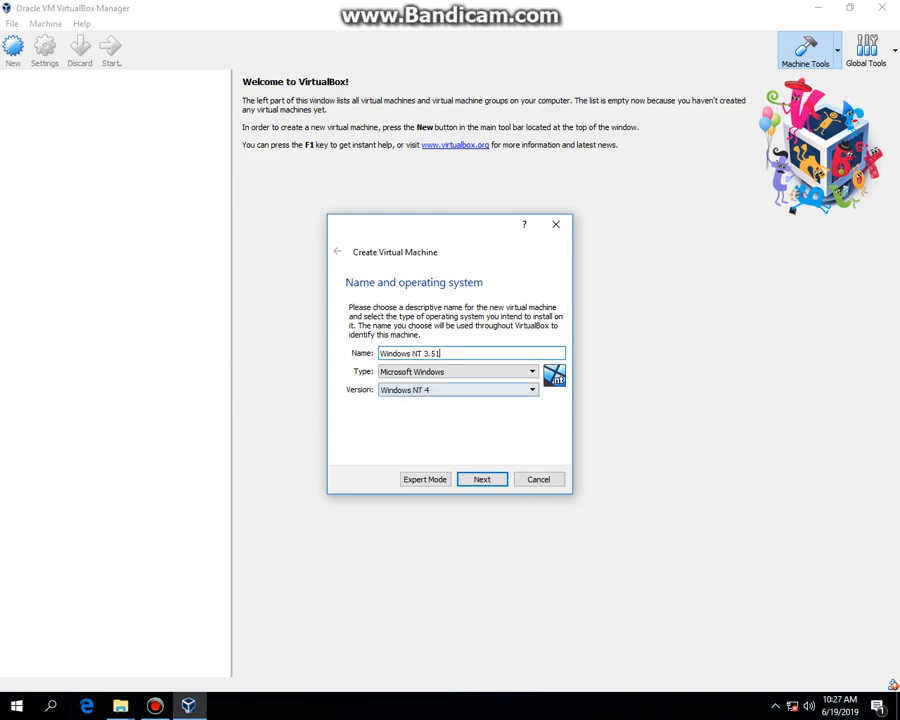
pyautogui.click(458, 390)
pyautogui.press('Up')
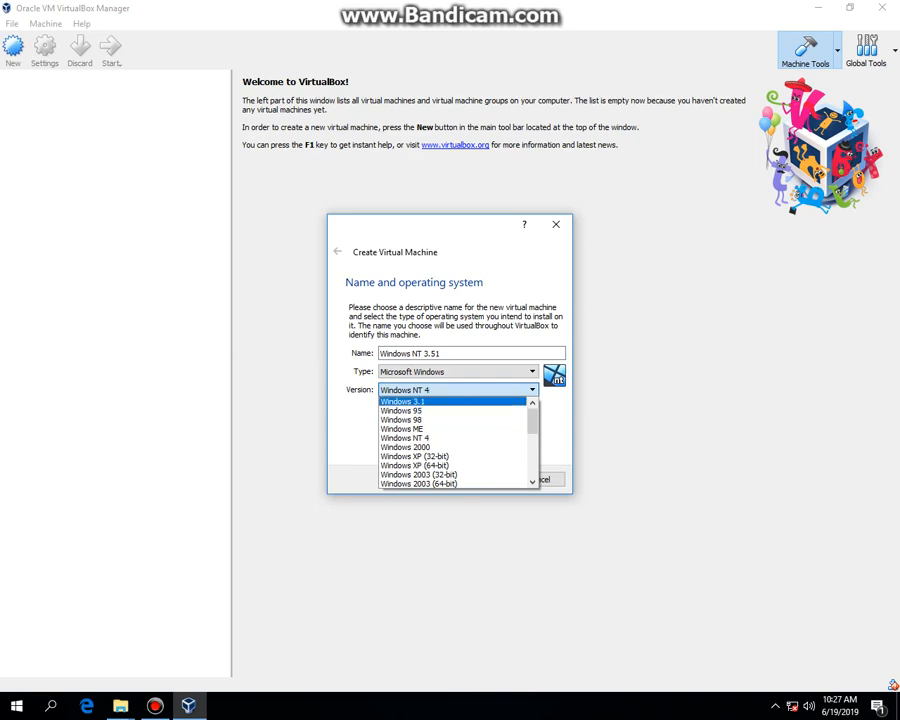
pyautogui.press('Return')
pyautogui.press('Return')
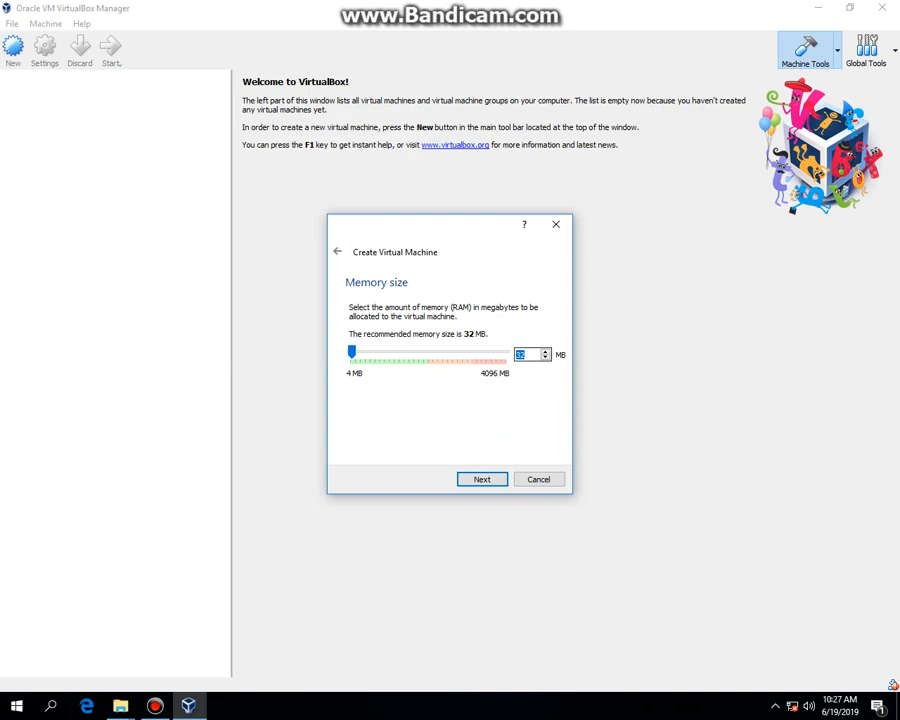
# Set the memory size to 64 MB and choose a new VDI virtual hard disk, keeping the default storage option
pyautogui.write('64')
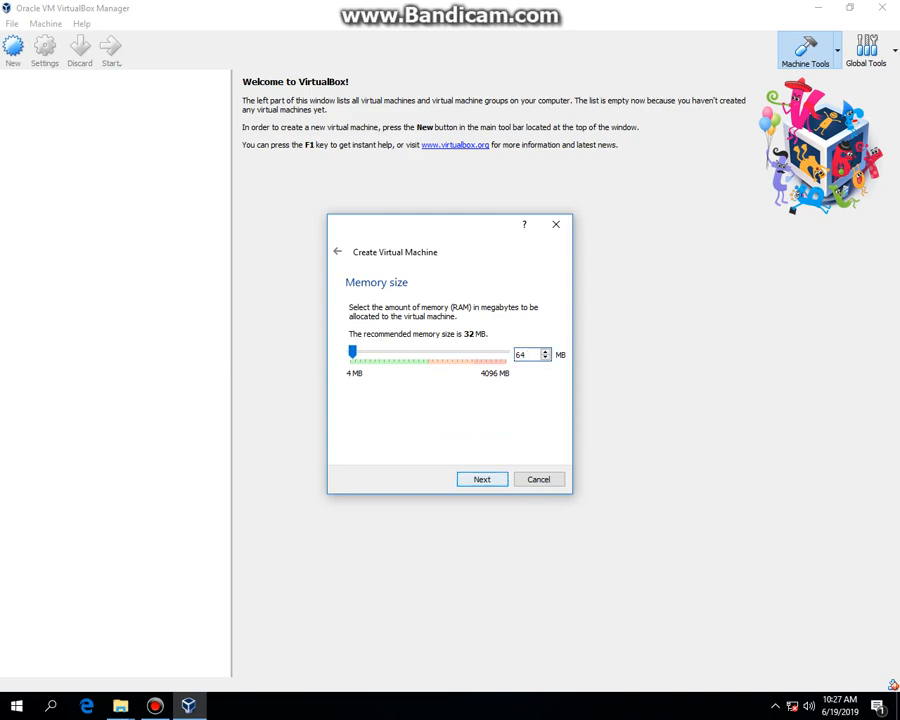
pyautogui.press('Return')
pyautogui.press('Return')
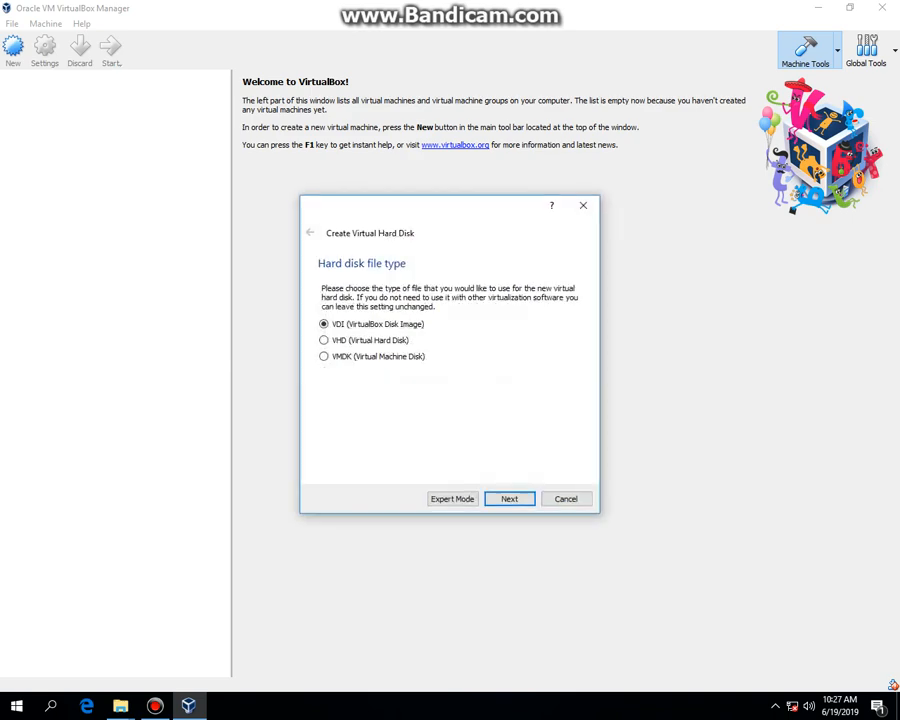
pyautogui.press('Return')
pyautogui.press('Return')
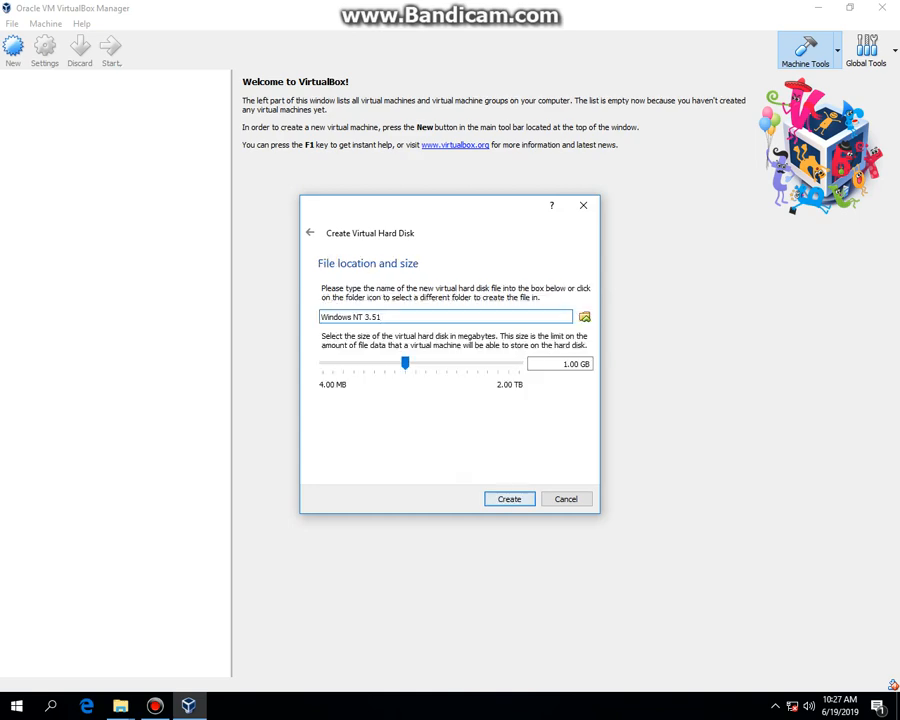
# Save the virtual hard disk file as Windows NT 3.51 on Local Disk (E:) and create it at 1.00 GB
pyautogui.click(585, 317)
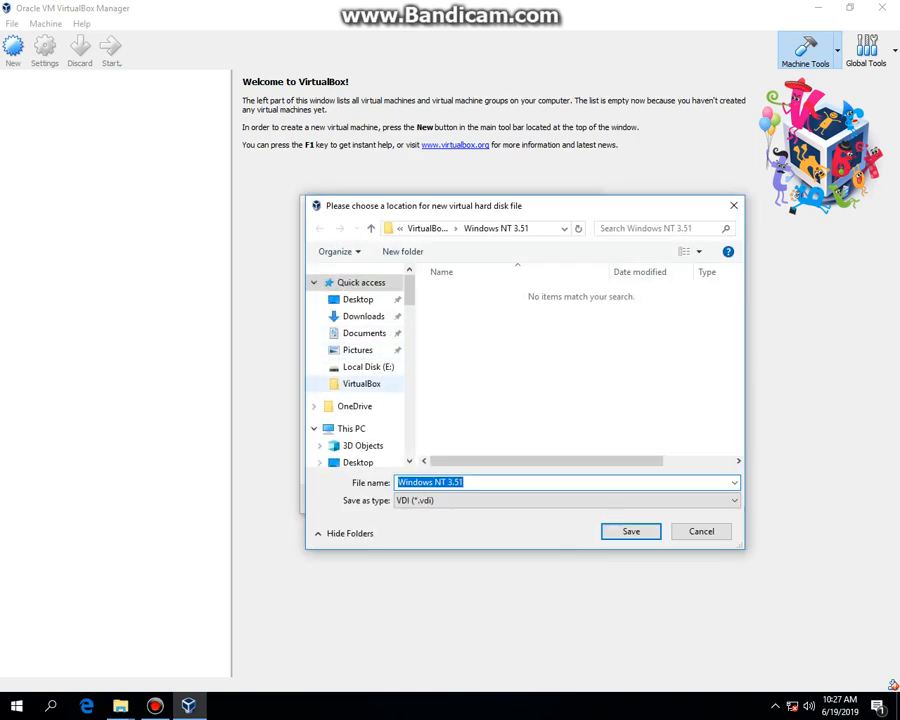
pyautogui.click(367, 367)
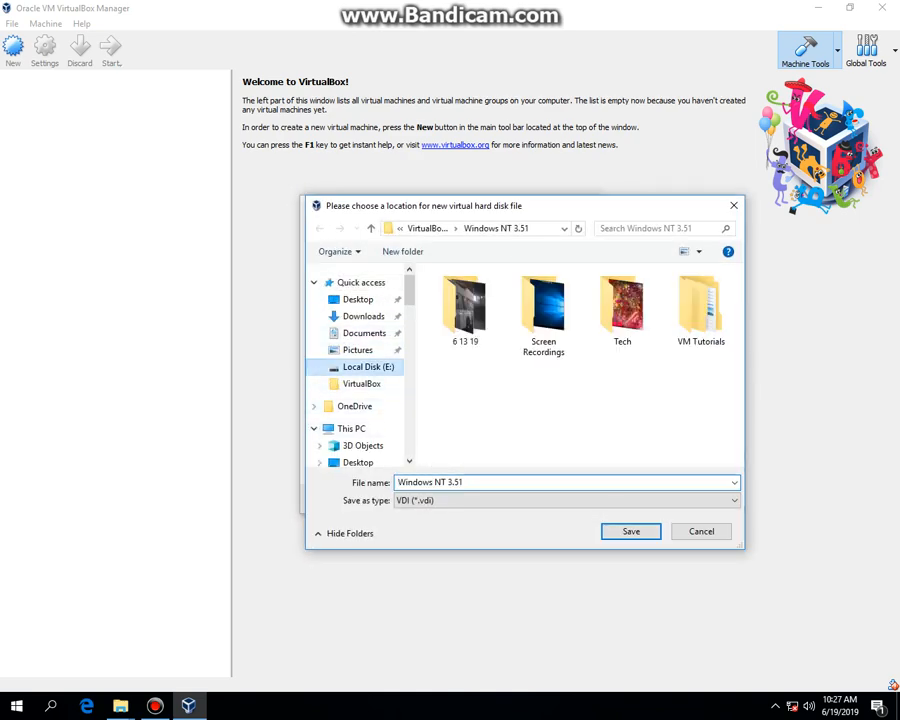
pyautogui.click(631, 532)
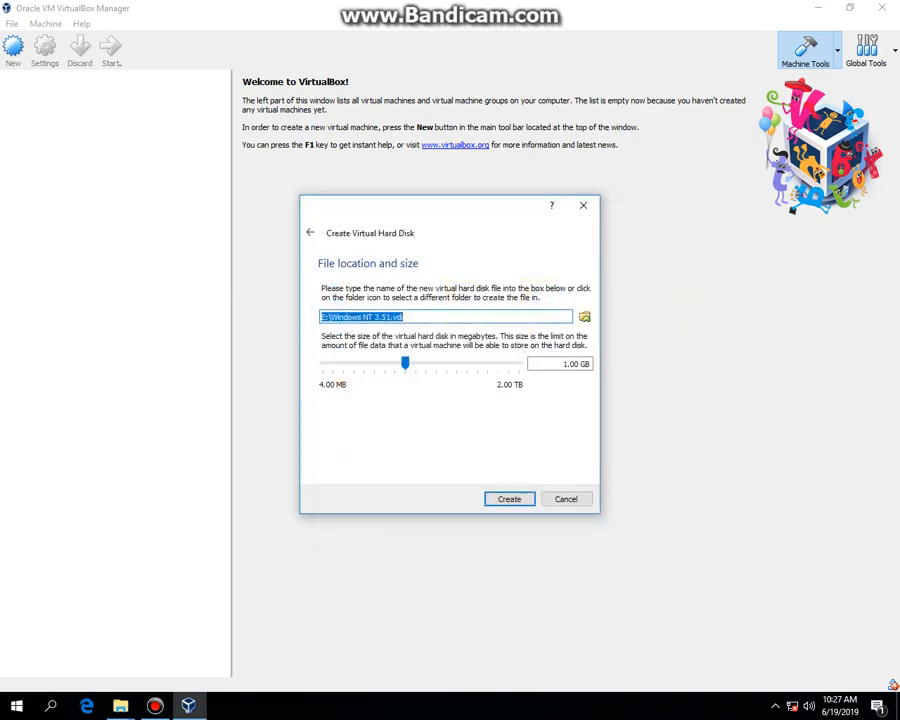
pyautogui.press('Return')
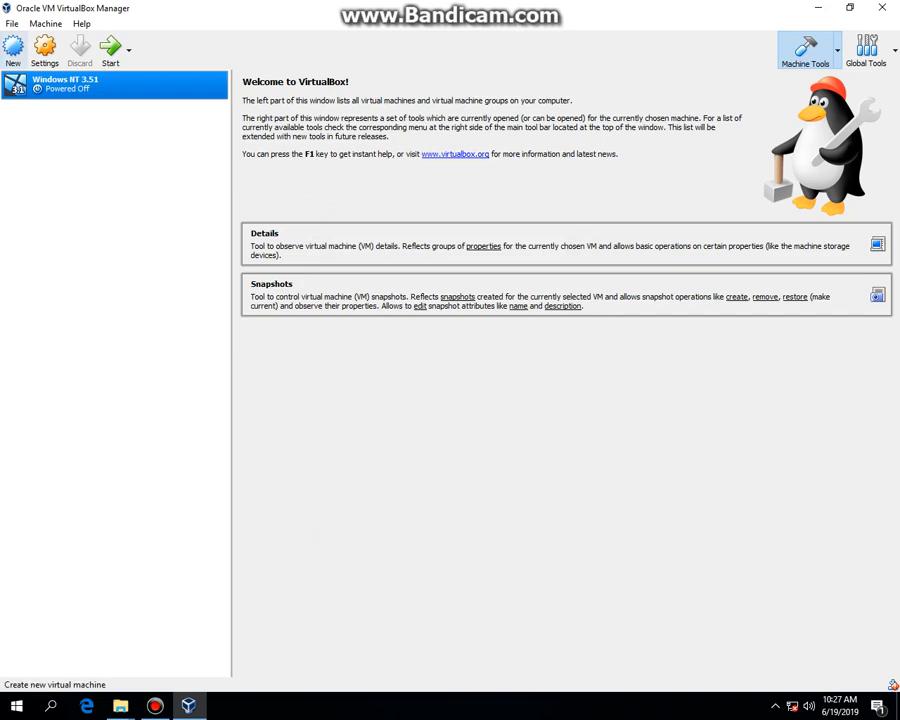
pyautogui.click(12, 40)
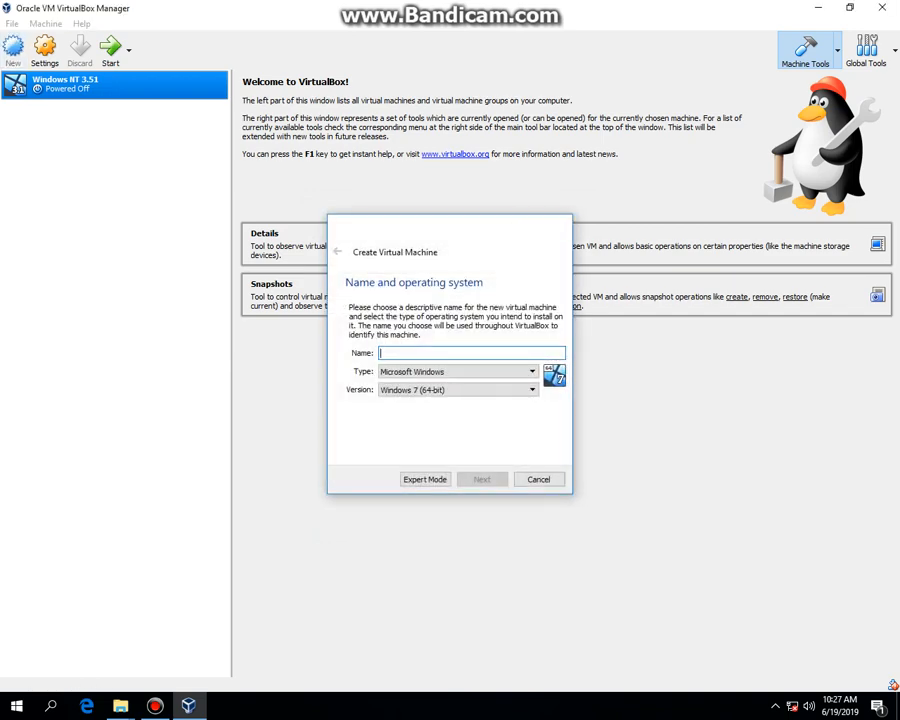
pyautogui.press('Escape')
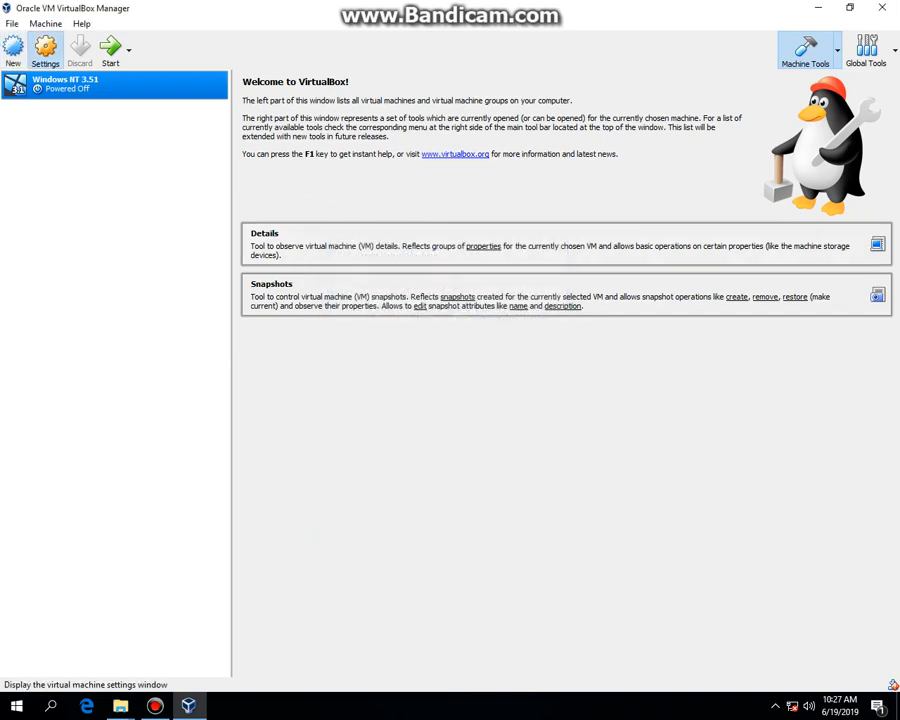
# In the machine's storage settings, load Disk01.img into the empty floppy drive from Windows 3x > NT 3.51 > Bootdisks on Lexar (F:)
pyautogui.click(45, 47)
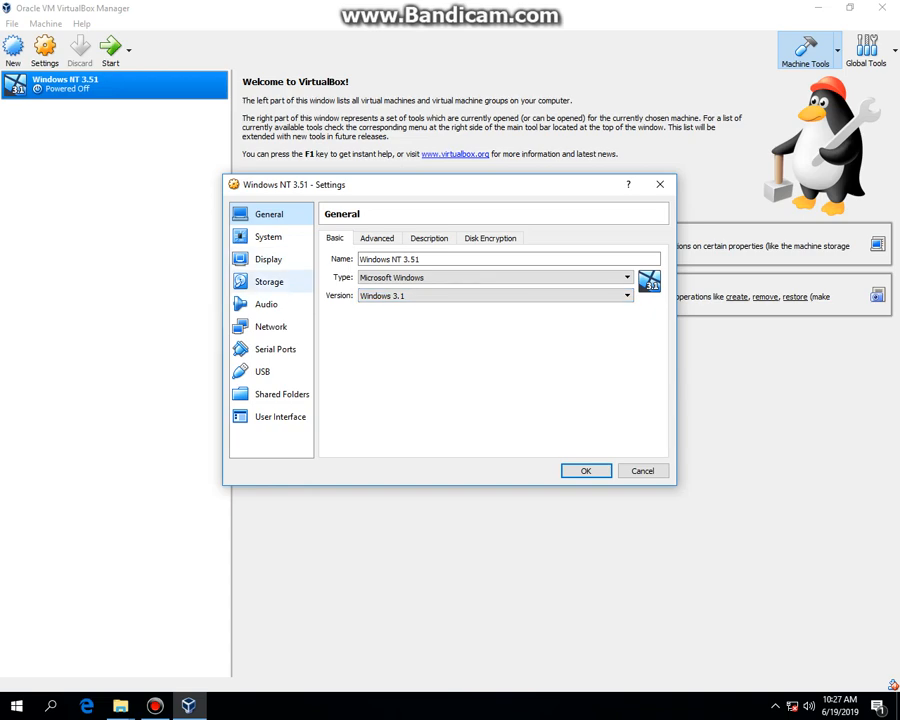
pyautogui.click(268, 281)
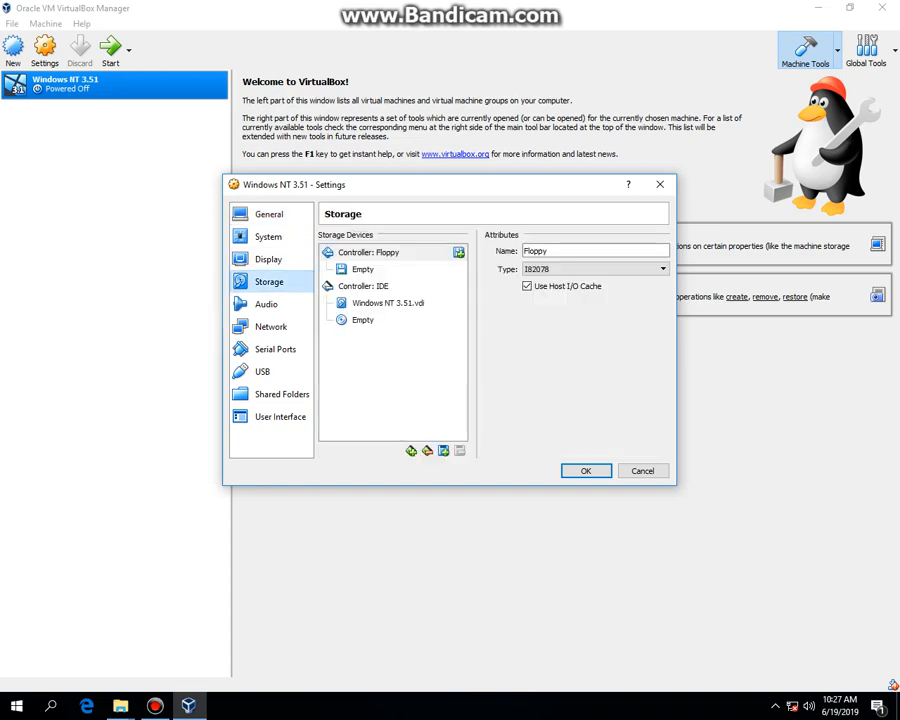
pyautogui.click(363, 269)
pyautogui.click(661, 251)
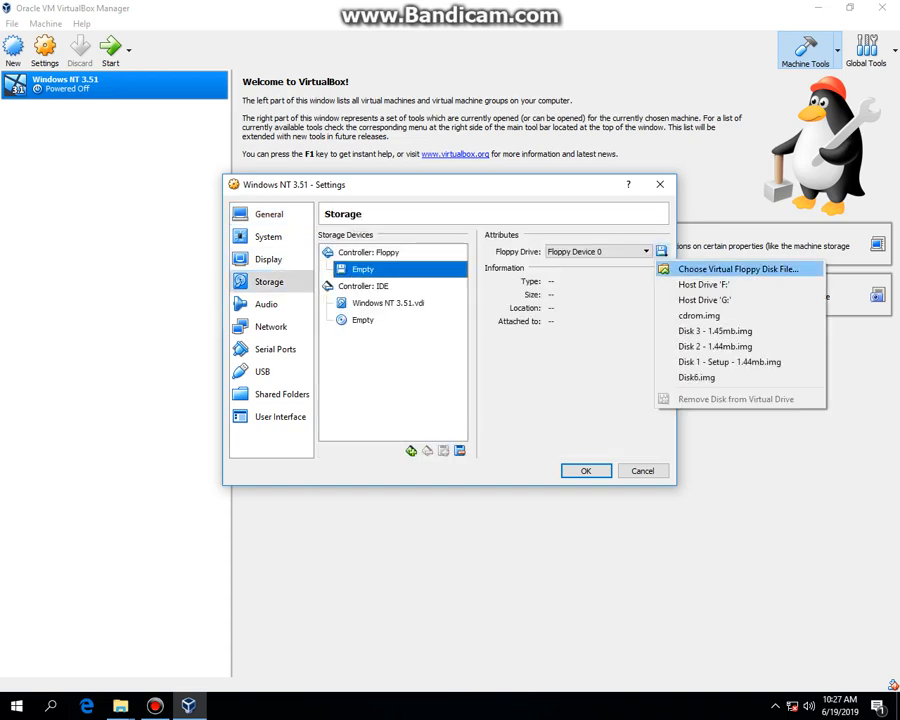
pyautogui.click(735, 267)
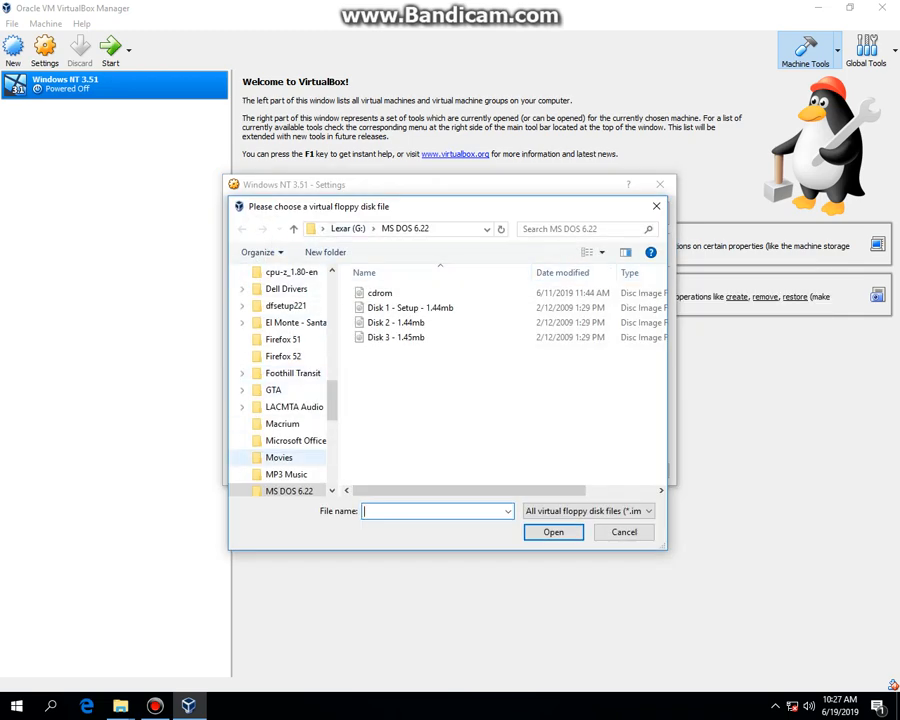
pyautogui.scroll(-7, 285, 459)
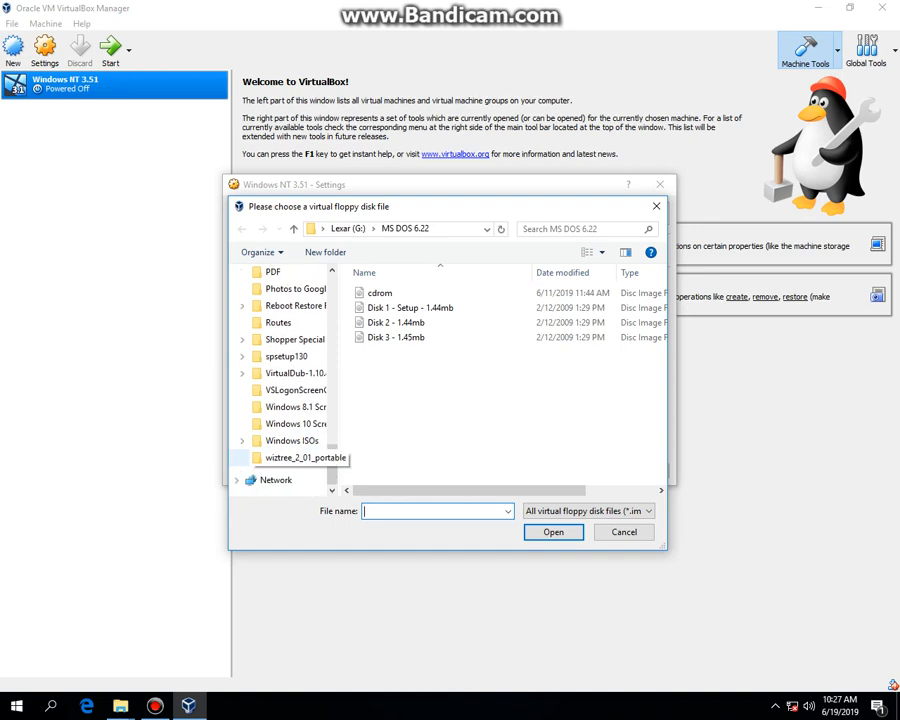
pyautogui.scroll(12, 285, 457)
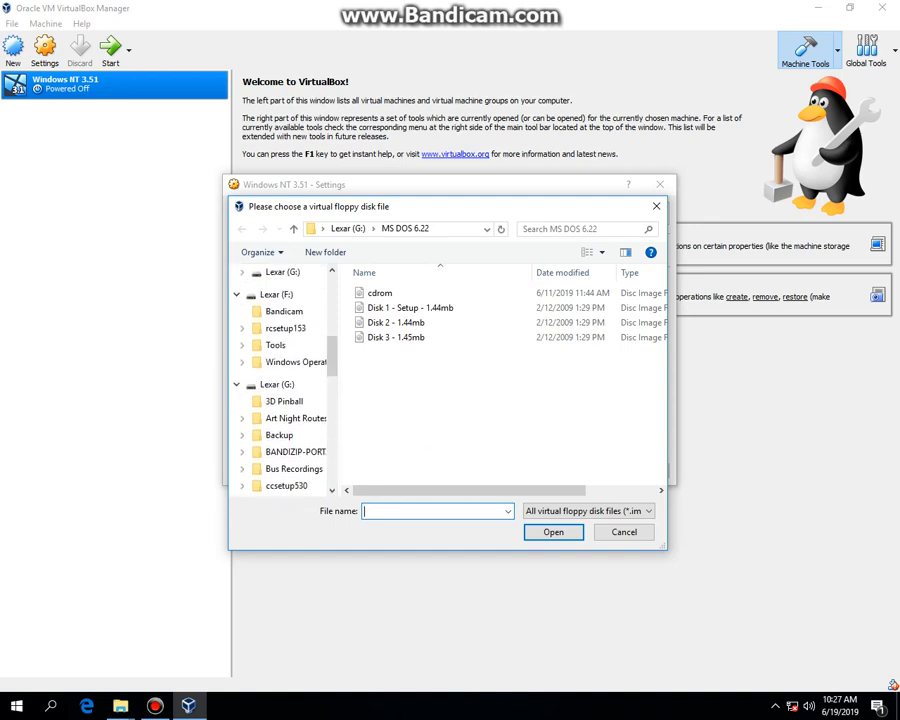
pyautogui.click(276, 294)
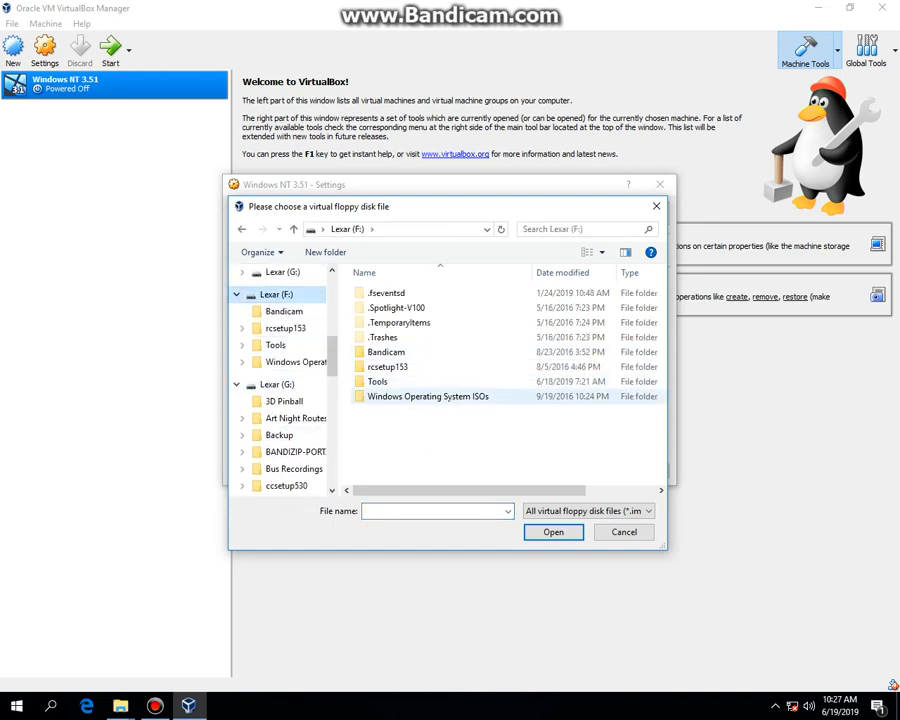
pyautogui.doubleClick(428, 396)
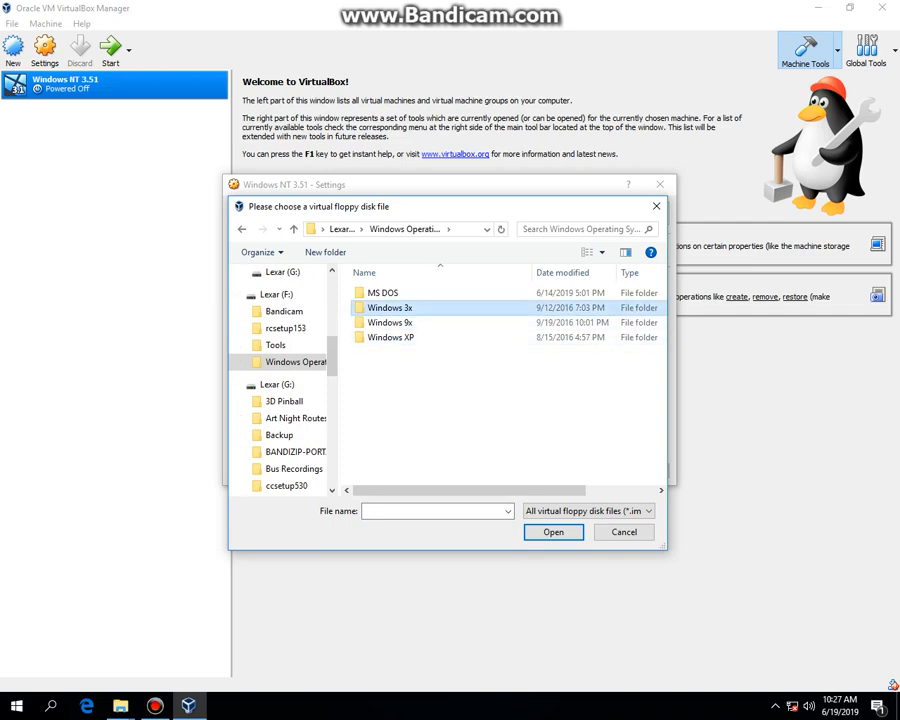
pyautogui.doubleClick(390, 307)
pyautogui.doubleClick(390, 337)
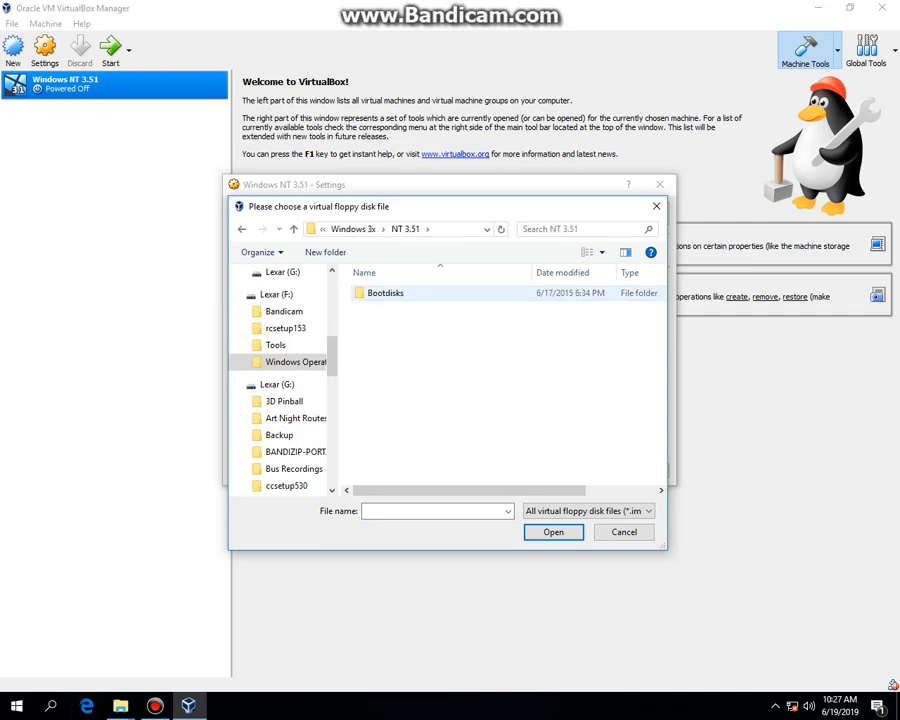
pyautogui.doubleClick(385, 292)
pyautogui.doubleClick(380, 293)
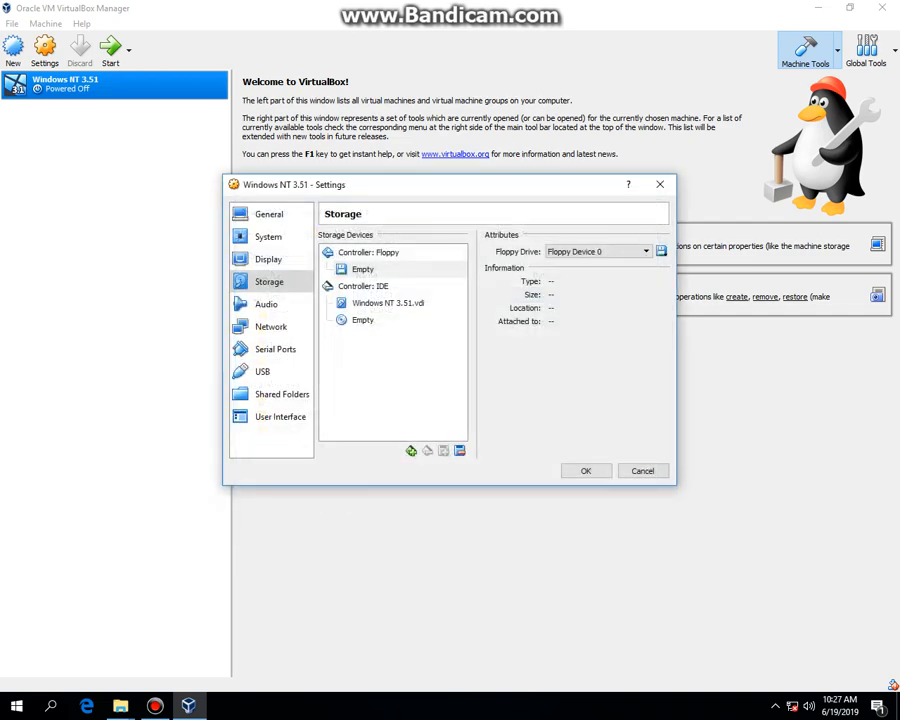
# Load en_winnt_3.51.wks from Windows 3x > NT 3.51 into the empty optical drive, save the settings and start the virtual machine
pyautogui.click(362, 319)
pyautogui.click(661, 252)
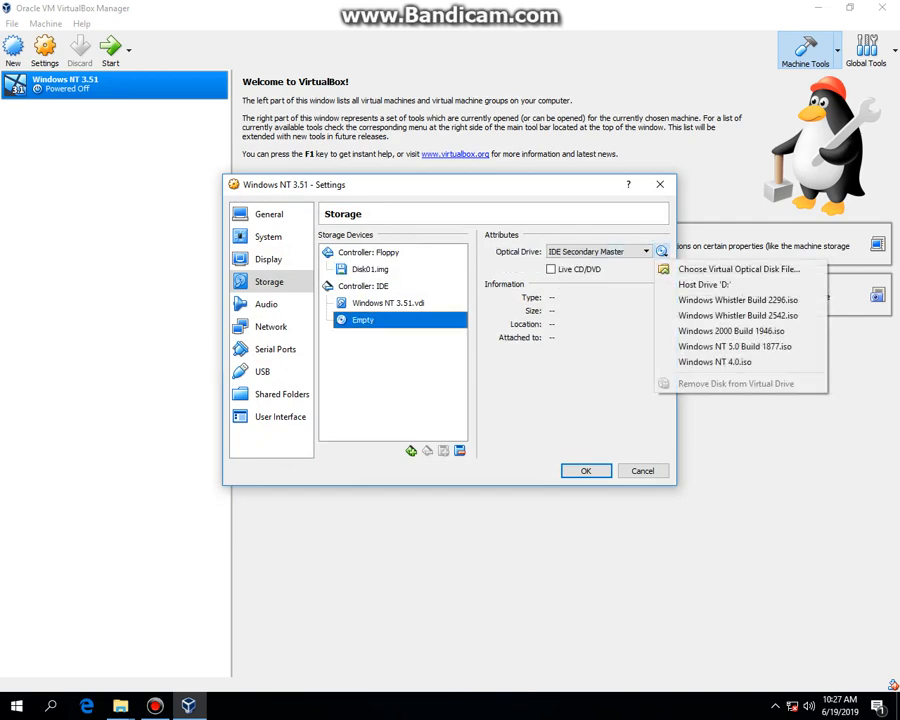
pyautogui.click(738, 269)
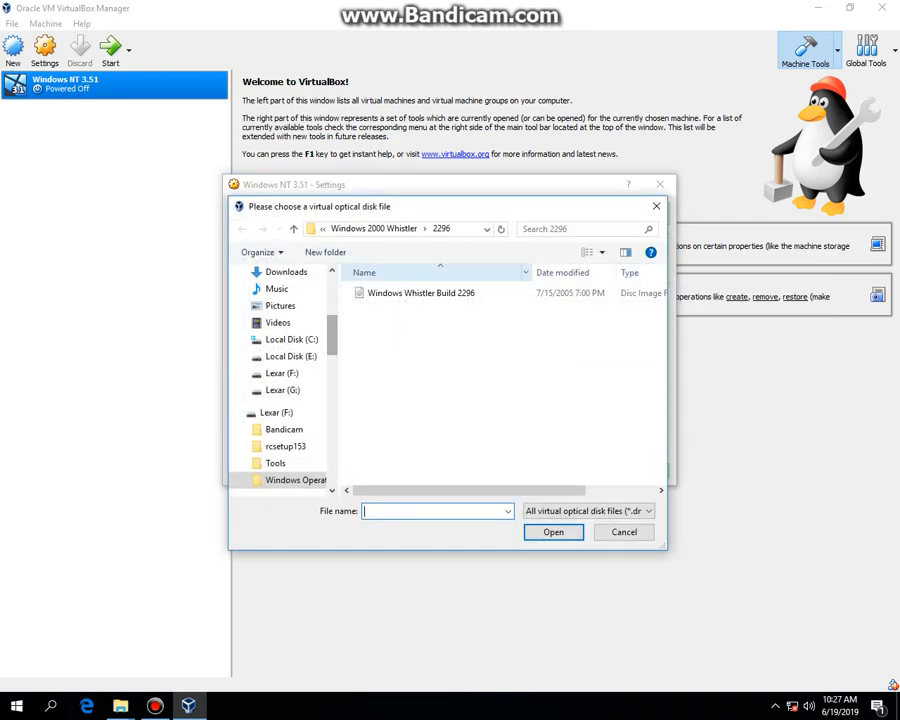
pyautogui.click(322, 228)
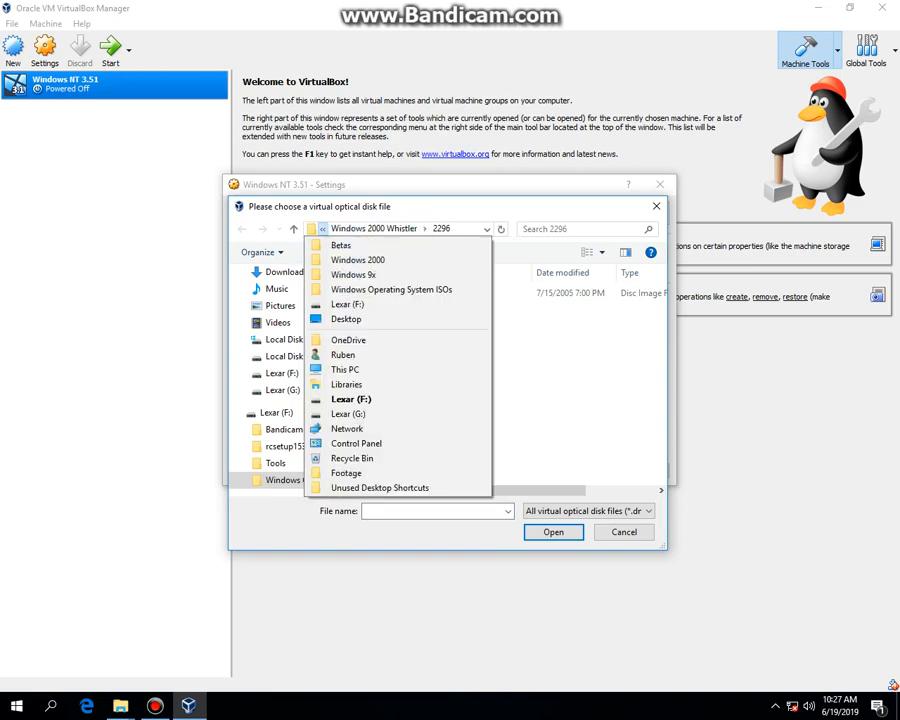
pyautogui.click(390, 289)
pyautogui.doubleClick(378, 307)
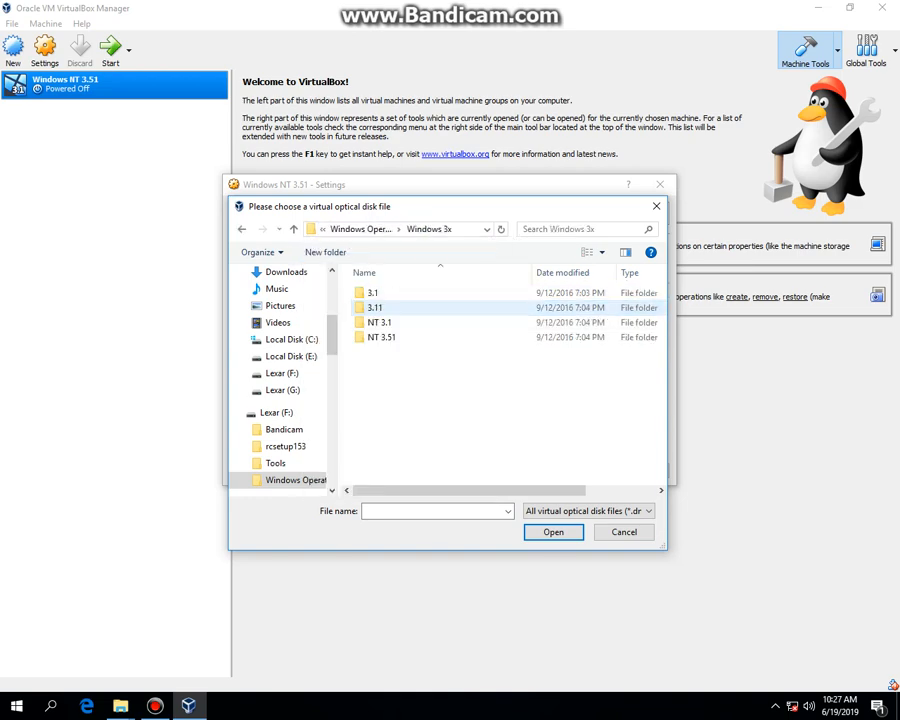
pyautogui.doubleClick(380, 337)
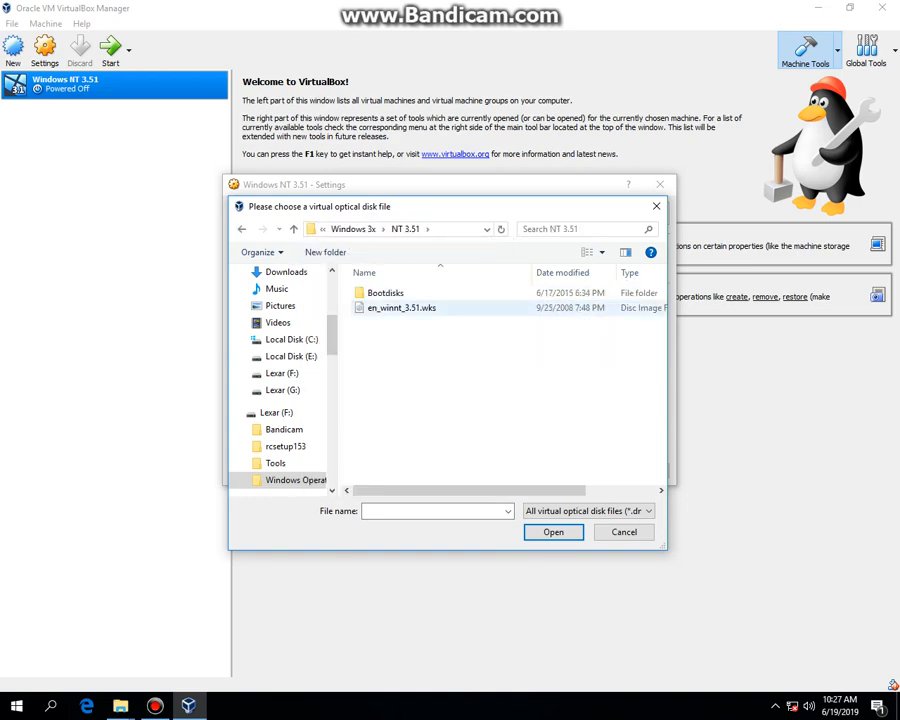
pyautogui.doubleClick(401, 308)
pyautogui.click(585, 470)
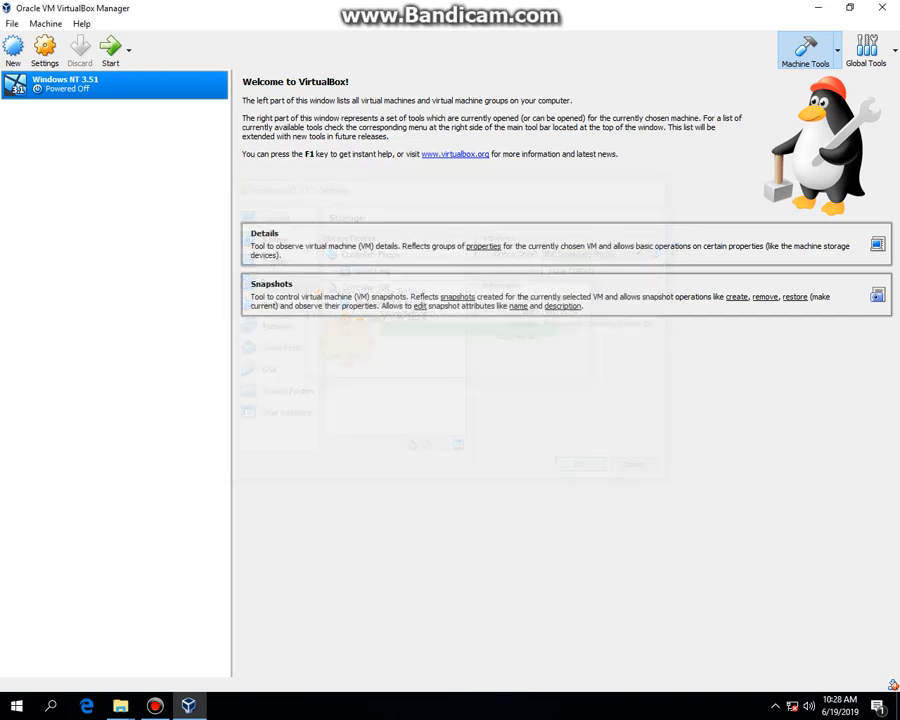
pyautogui.click(110, 46)
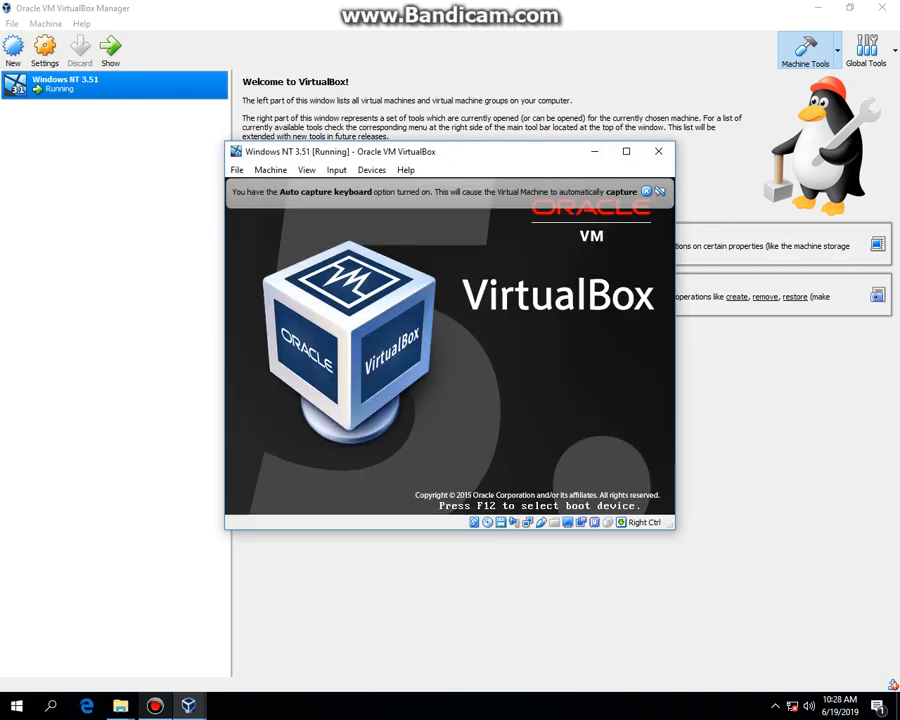
pyautogui.click(155, 706)
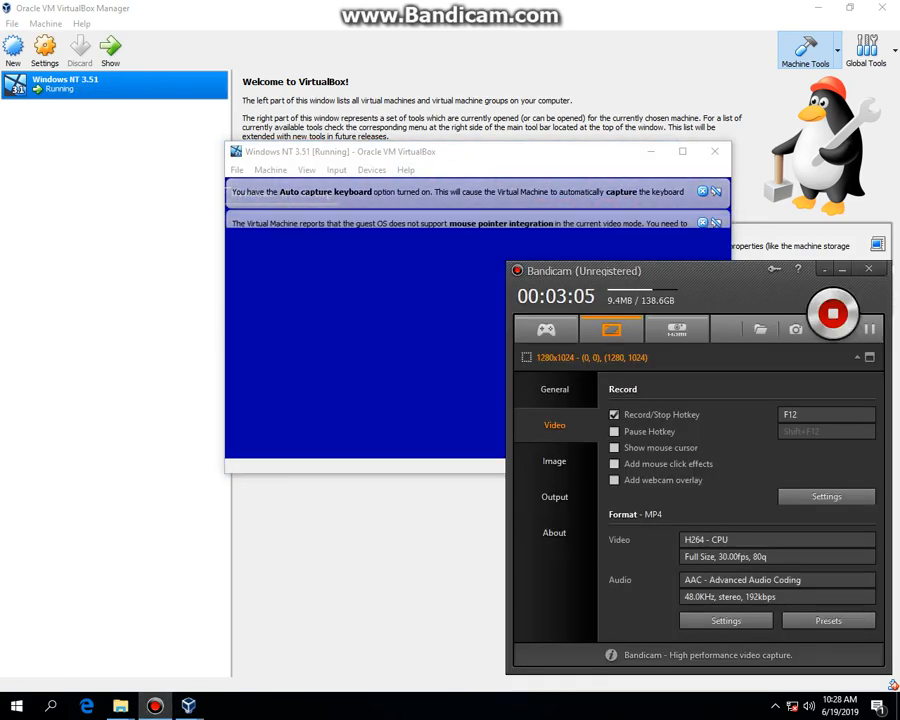
pyautogui.moveTo(408, 151); pyautogui.dragTo(199, 150)
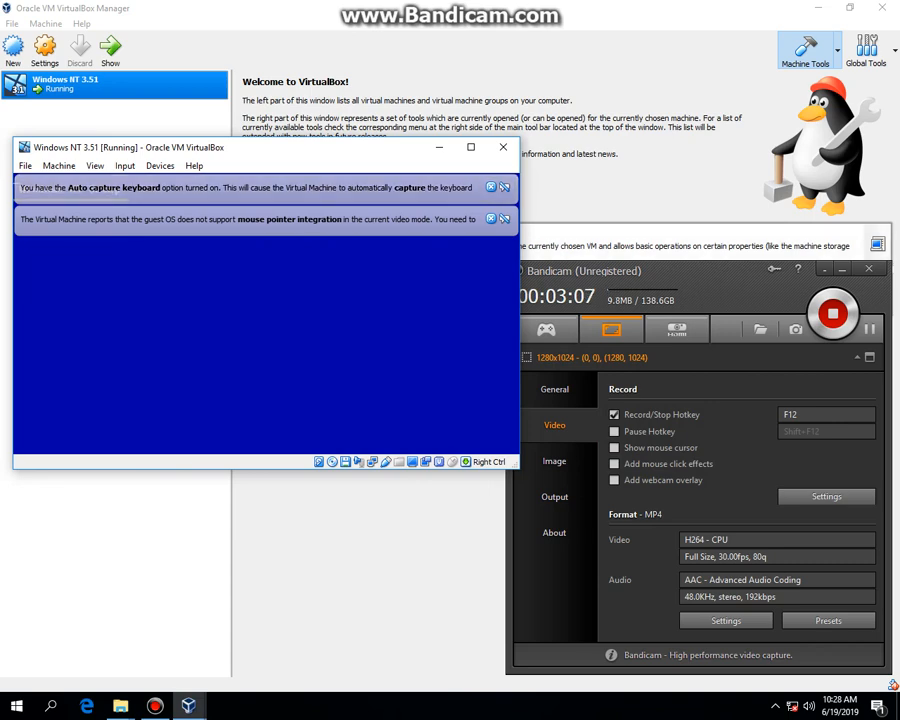
pyautogui.click(869, 329)
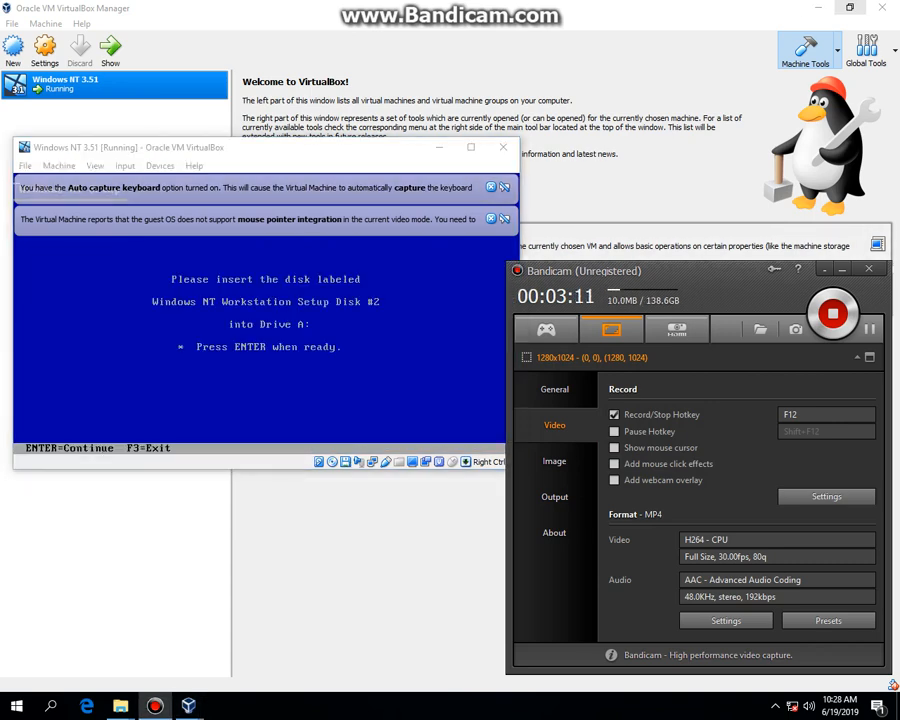
pyautogui.click(850, 7)
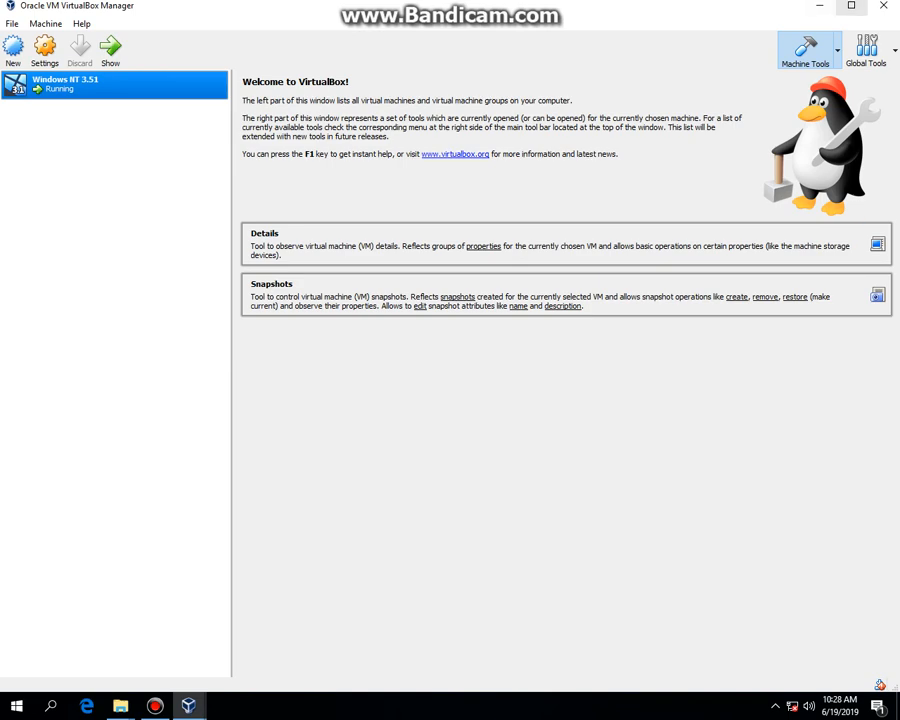
pyautogui.click(851, 6)
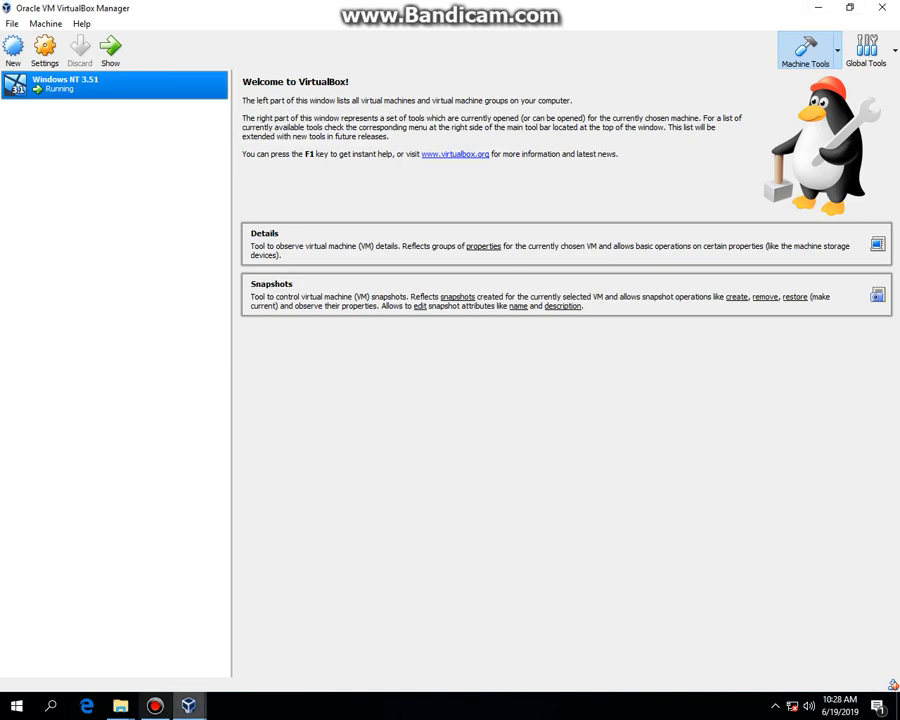
pyautogui.click(155, 705)
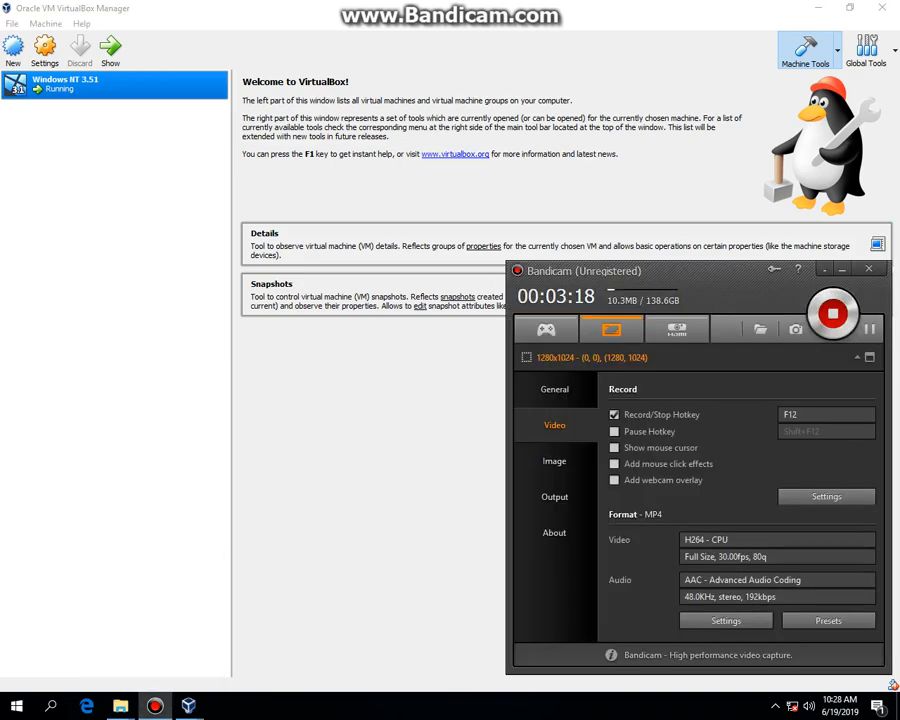
# Bring the running virtual machine forward, insert Disk02 from Bootdisks in its floppy drive and continue Setup
pyautogui.moveTo(188, 705)
pyautogui.click(265, 630)
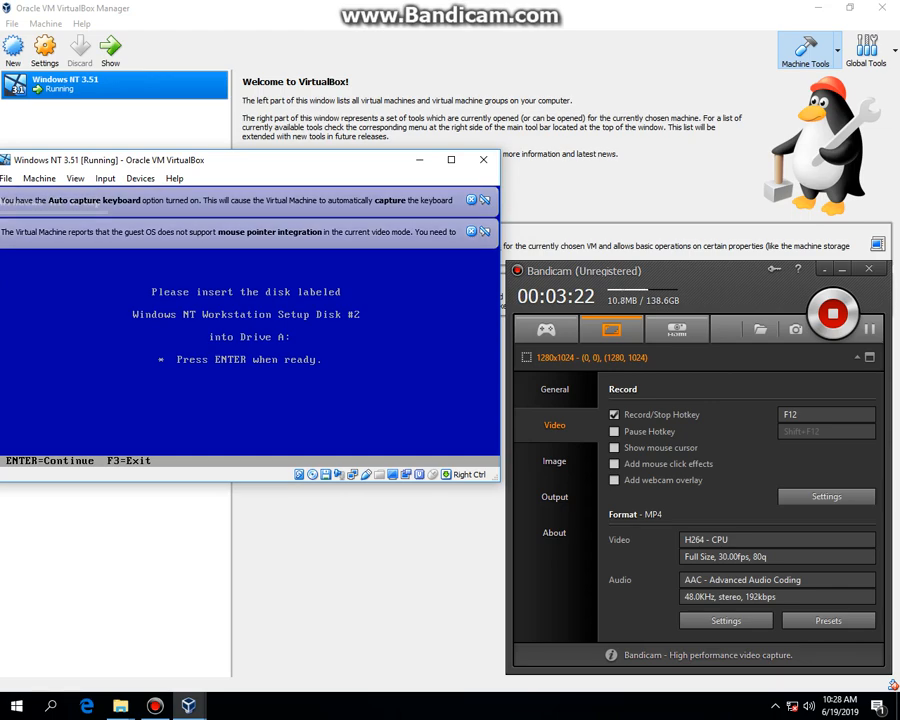
pyautogui.click(326, 474)
pyautogui.click(388, 484)
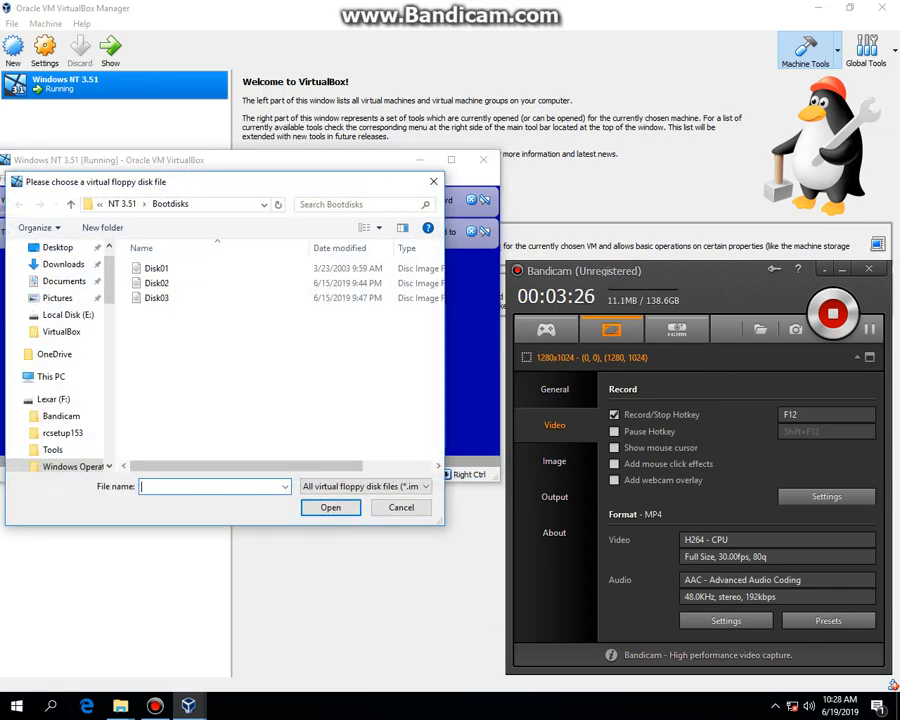
pyautogui.click(157, 283)
pyautogui.press('Return')
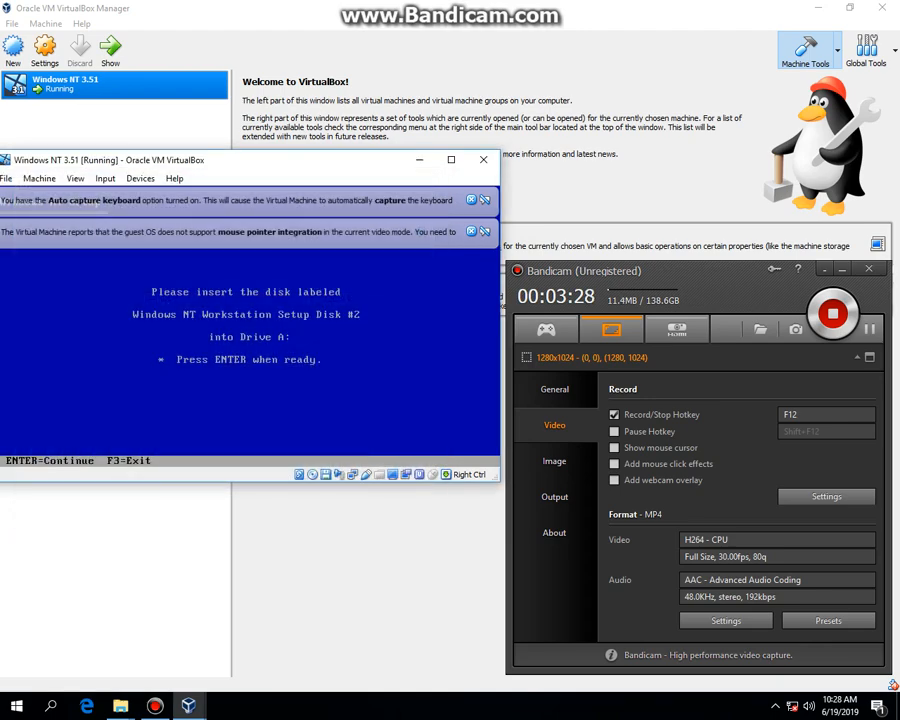
pyautogui.press('Return')
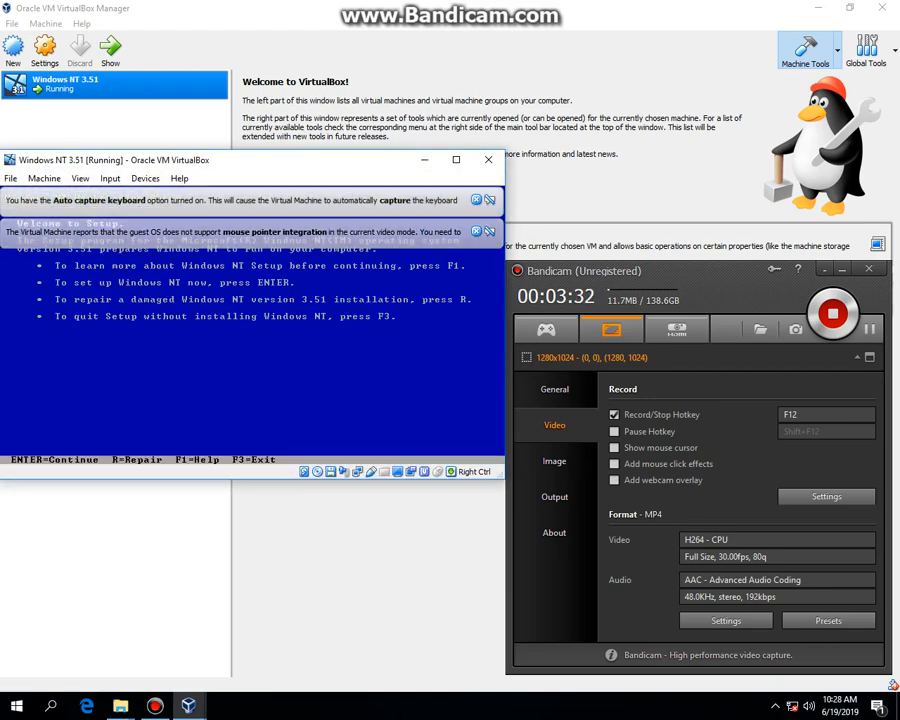
# Dismiss both notification bars in the virtual machine and choose to set up Windows NT, accepting the default setup option
pyautogui.click(476, 200)
pyautogui.click(476, 200)
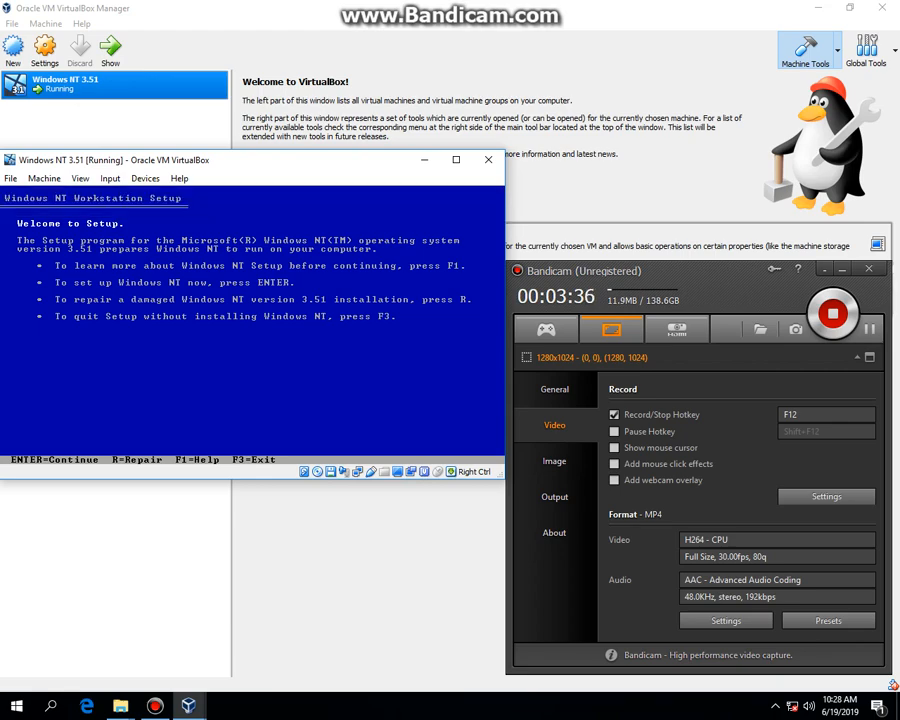
pyautogui.press('Return')
pyautogui.press('Return')
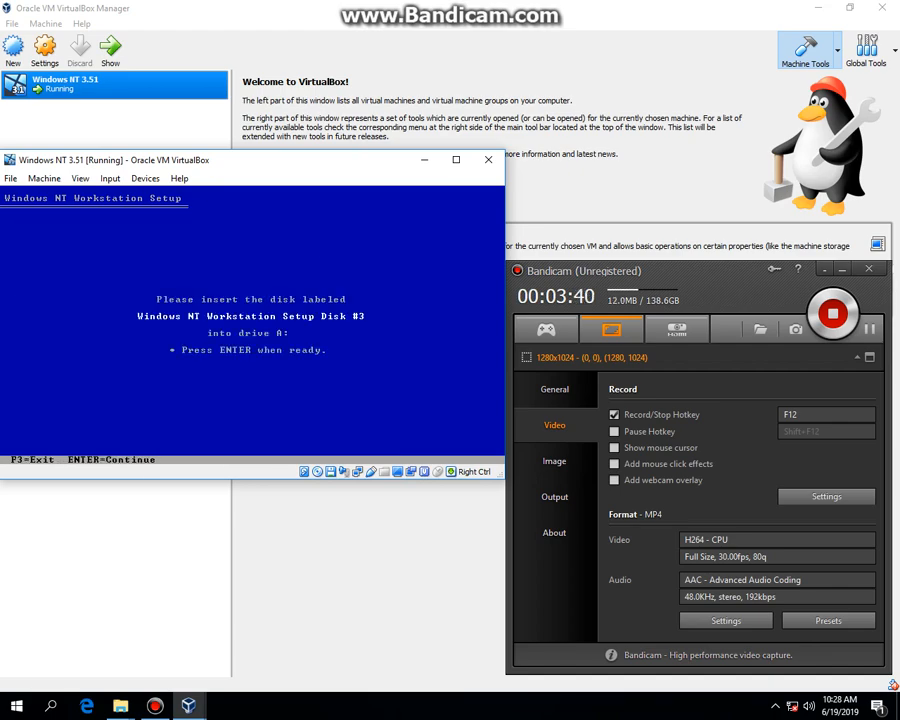
# Replace the virtual floppy disk with Disk03 from the NT 3.51 Bootdisks folder
pyautogui.click(330, 471)
pyautogui.click(380, 476)
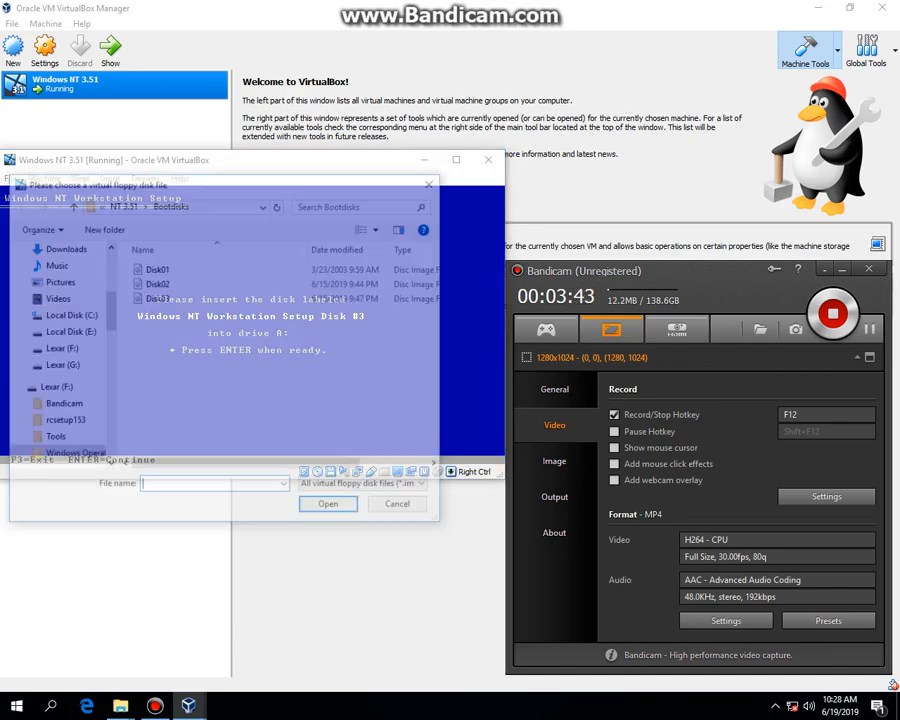
pyautogui.doubleClick(158, 299)
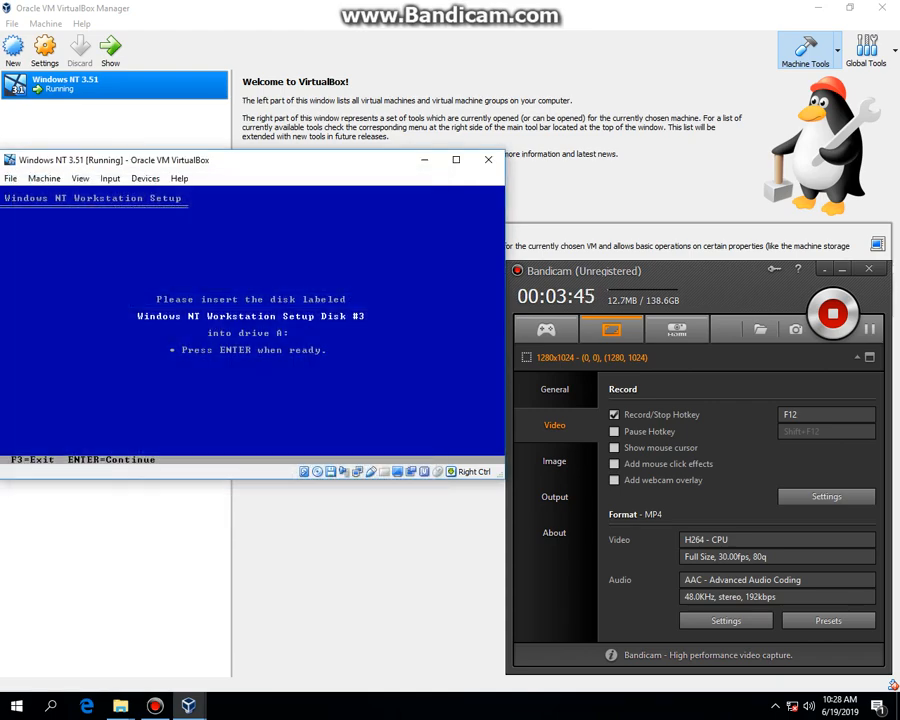
# Continue Setup with the recognized mass storage devices and choose the CD-ROM as the installation media
pyautogui.press('Return')
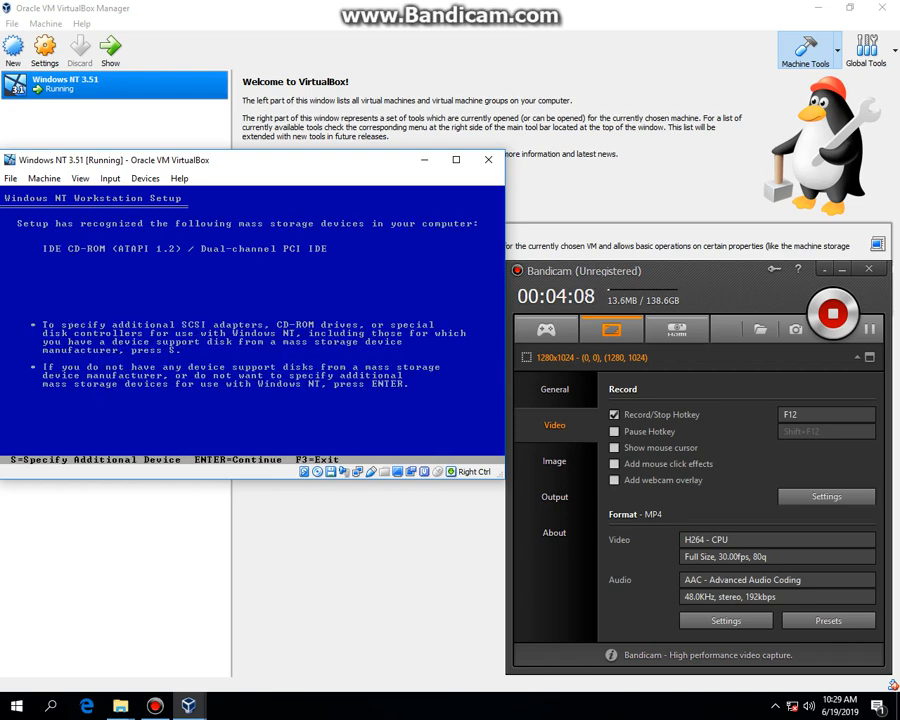
pyautogui.press('Return')
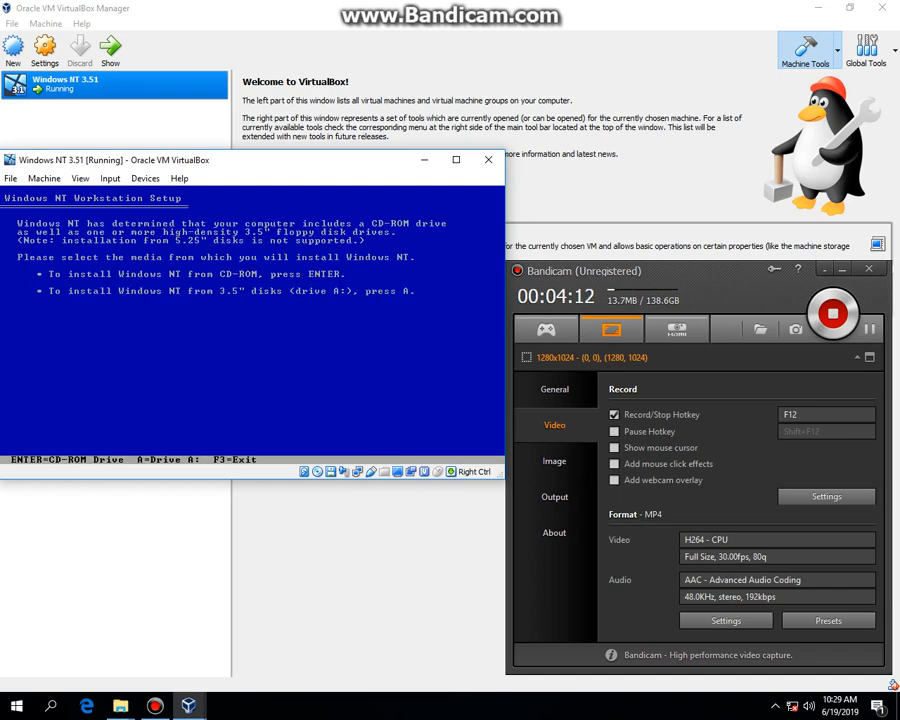
pyautogui.press('Return')
# Install Windows NT on the 1024 MB unpartitioned space formatted with the NTFS file system, keeping the \WINNT35 directory
pyautogui.press('c')
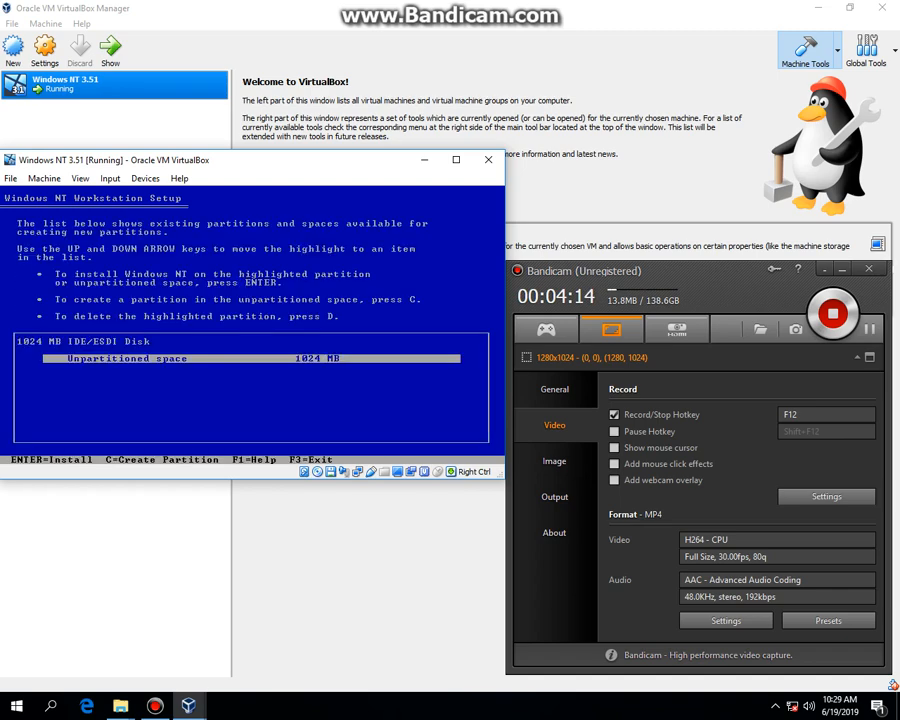
pyautogui.press('Return')
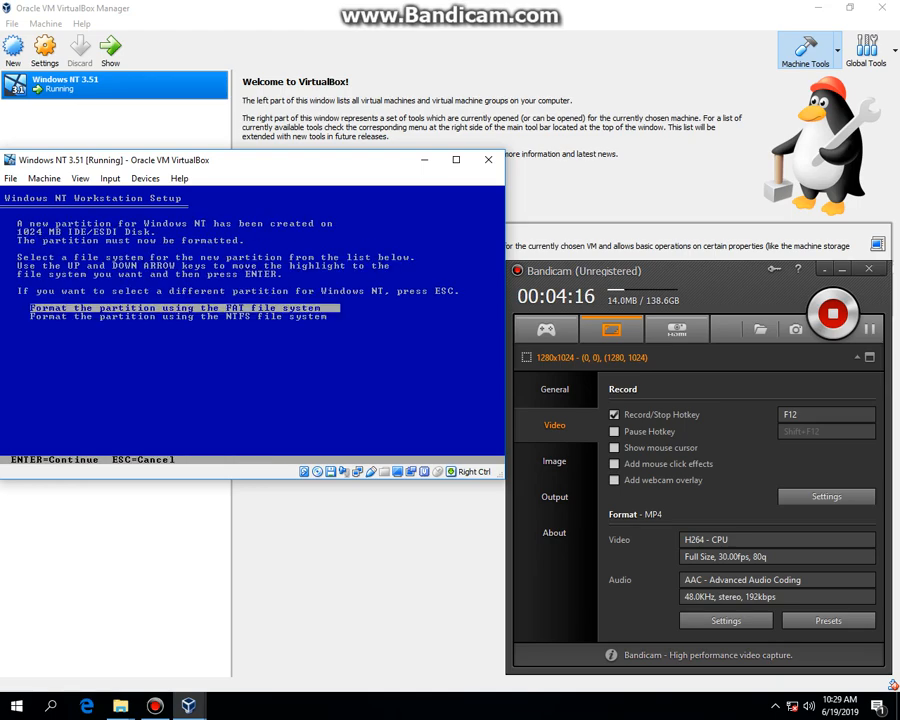
pyautogui.press('Down')
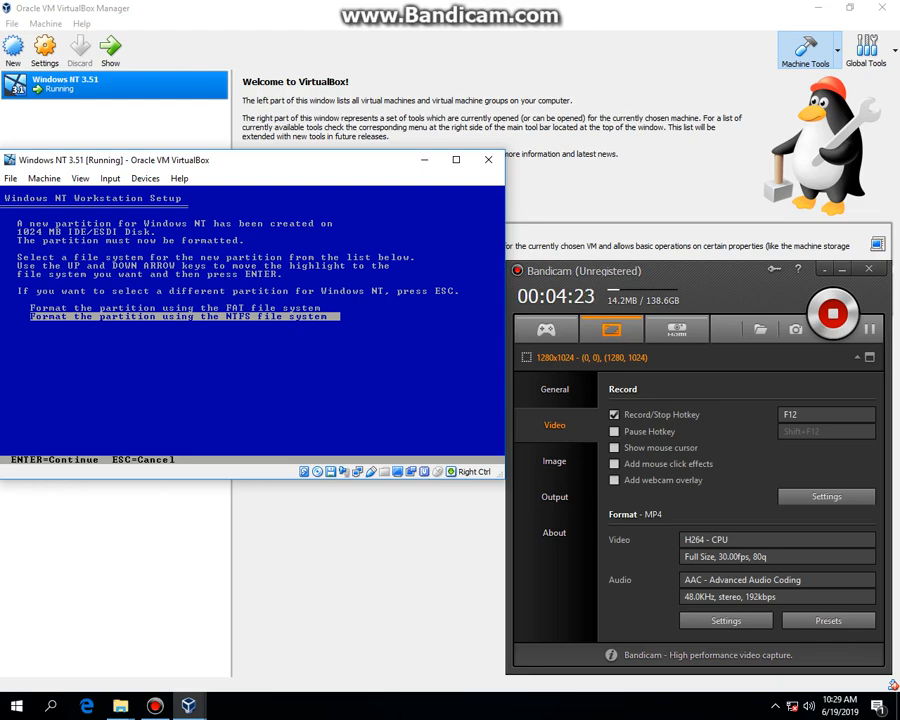
pyautogui.press('Return')
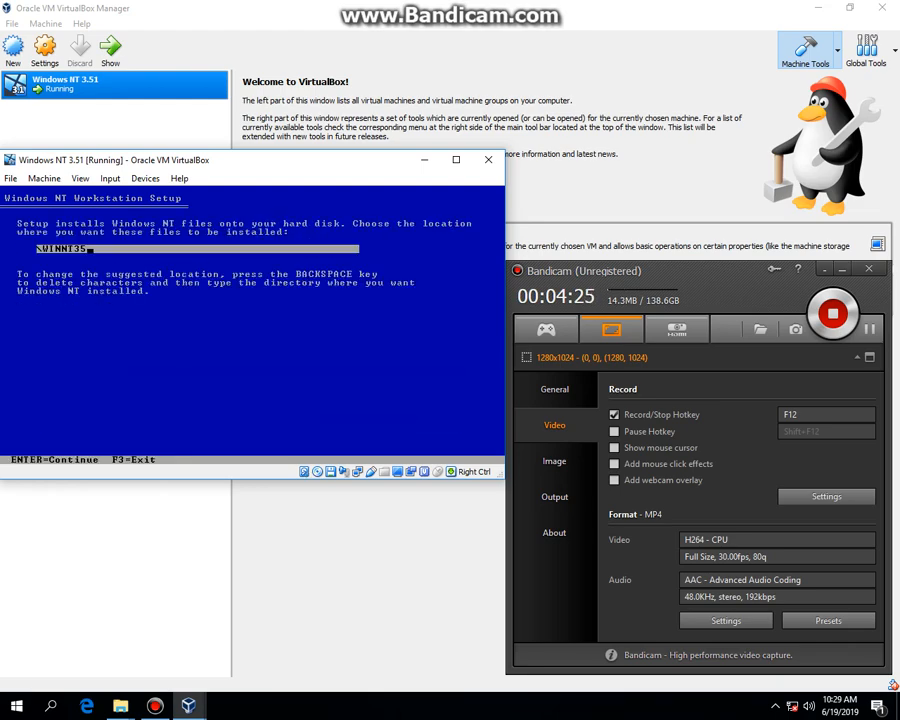
pyautogui.press('Return')
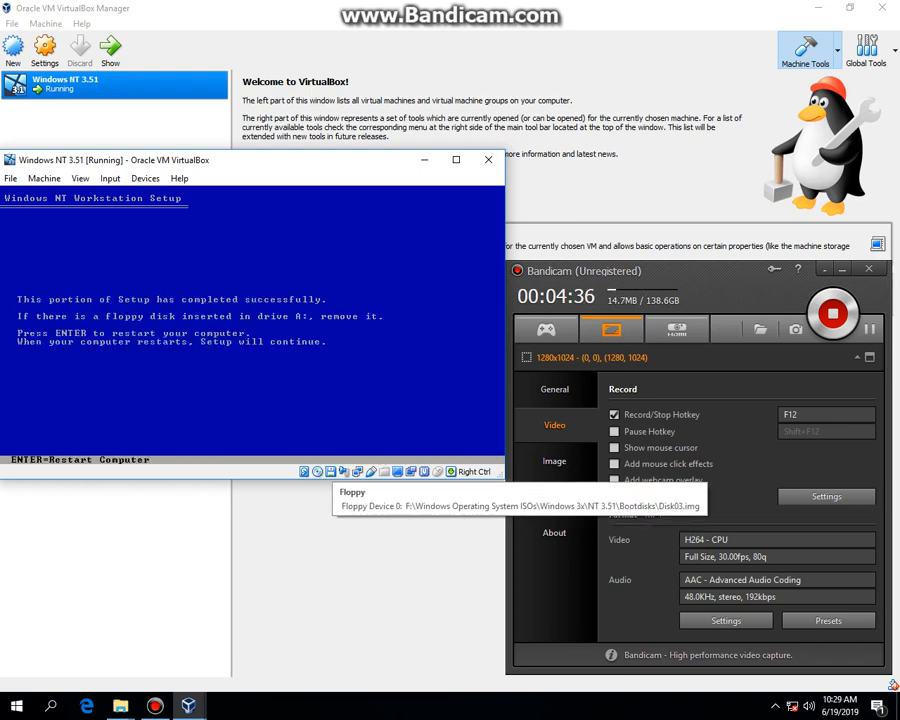
# Remove the floppy image and the en_winnt_3.51.wks.iso disc from the virtual drives and restart the virtual computer
pyautogui.rightClick(331, 472)
pyautogui.click(376, 534)
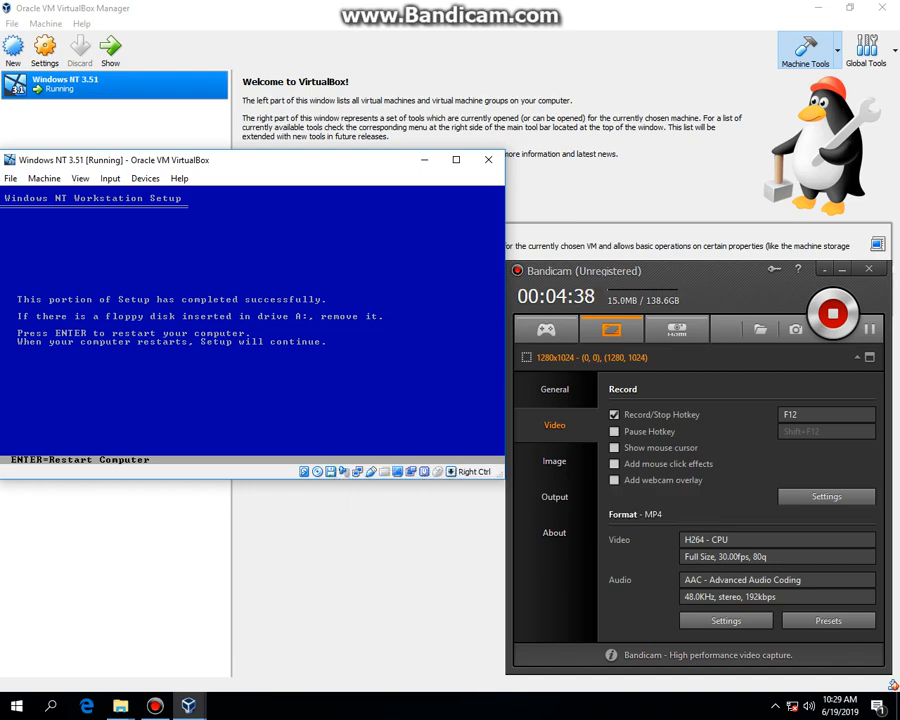
pyautogui.rightClick(317, 472)
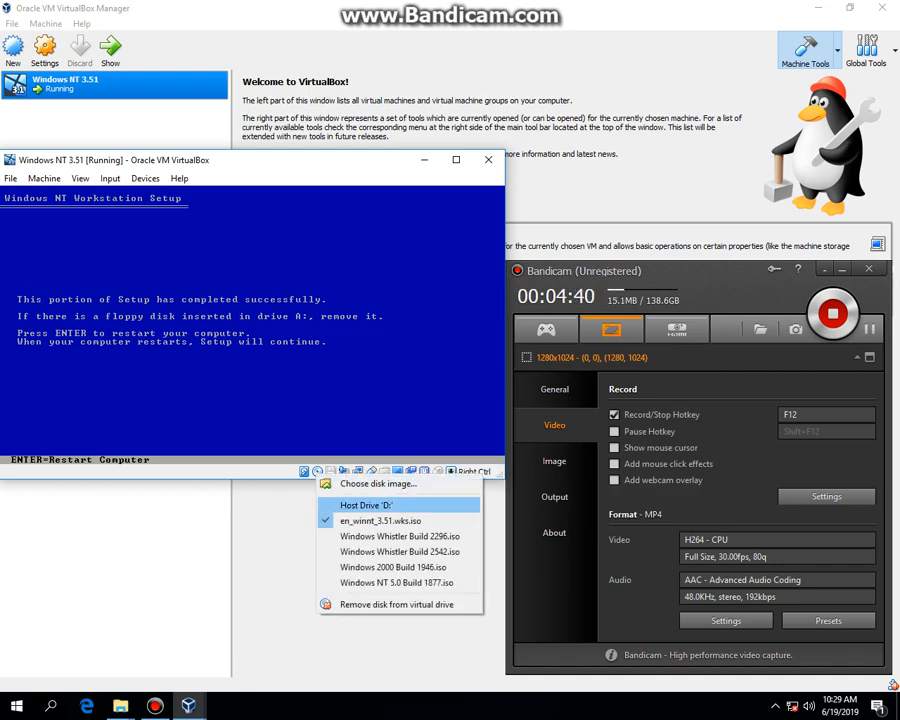
pyautogui.click(380, 520)
pyautogui.press('Return')
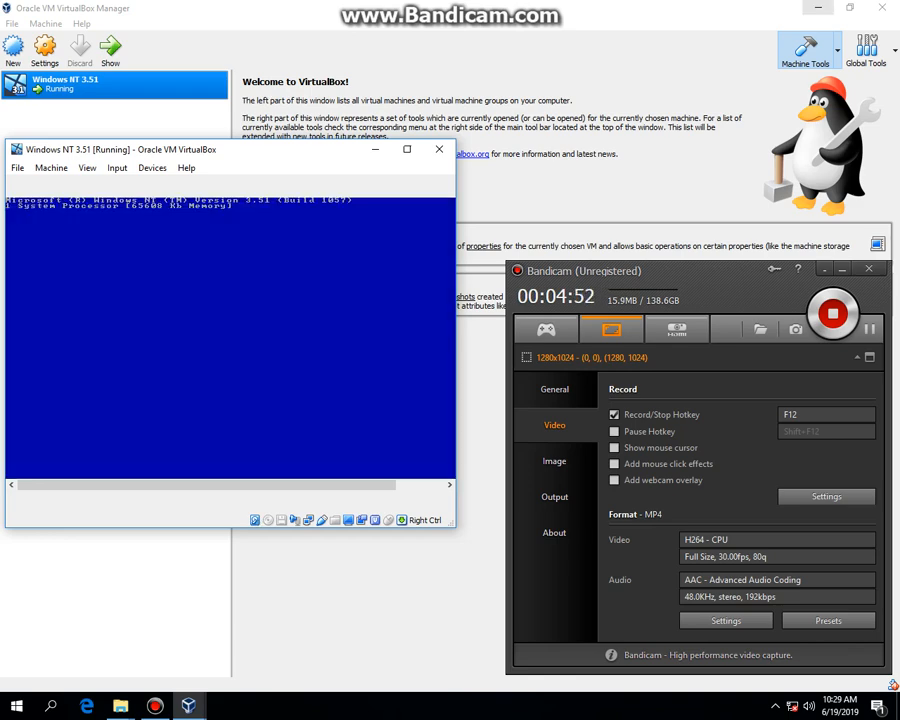
# Minimize the VirtualBox Manager window and maximize the Windows NT 3.51 virtual machine window
pyautogui.click(818, 8)
pyautogui.click(407, 149)
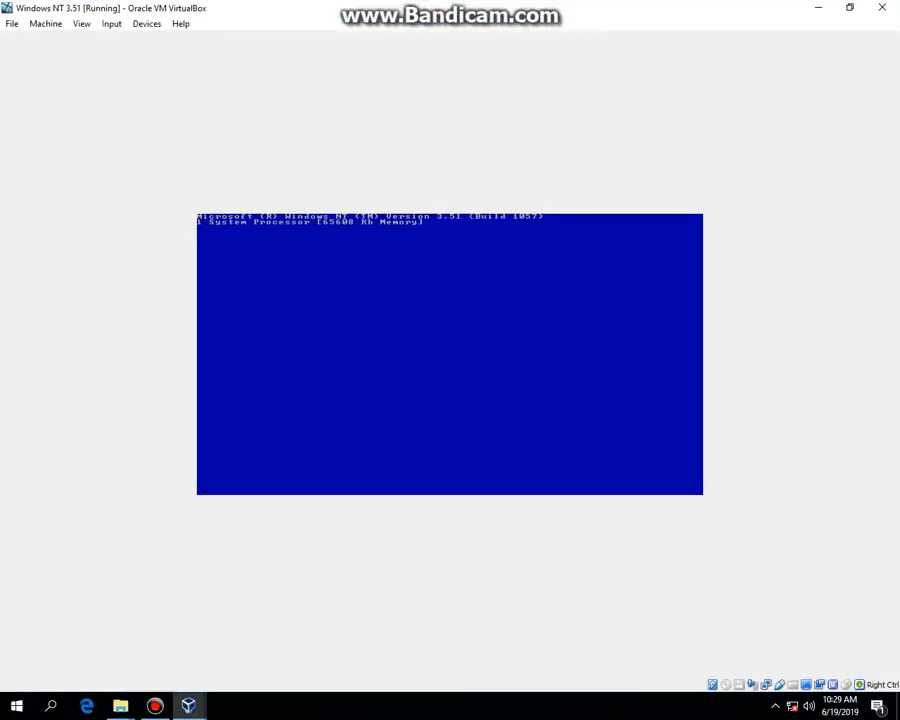
pyautogui.click(850, 8)
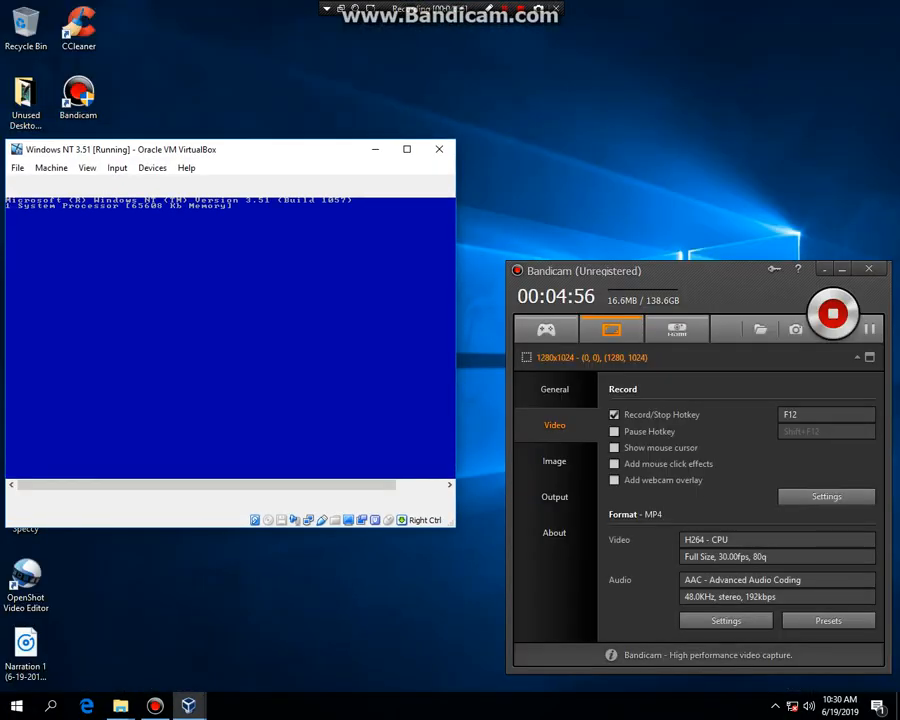
pyautogui.moveTo(315, 158); pyautogui.dragTo(343, 157)
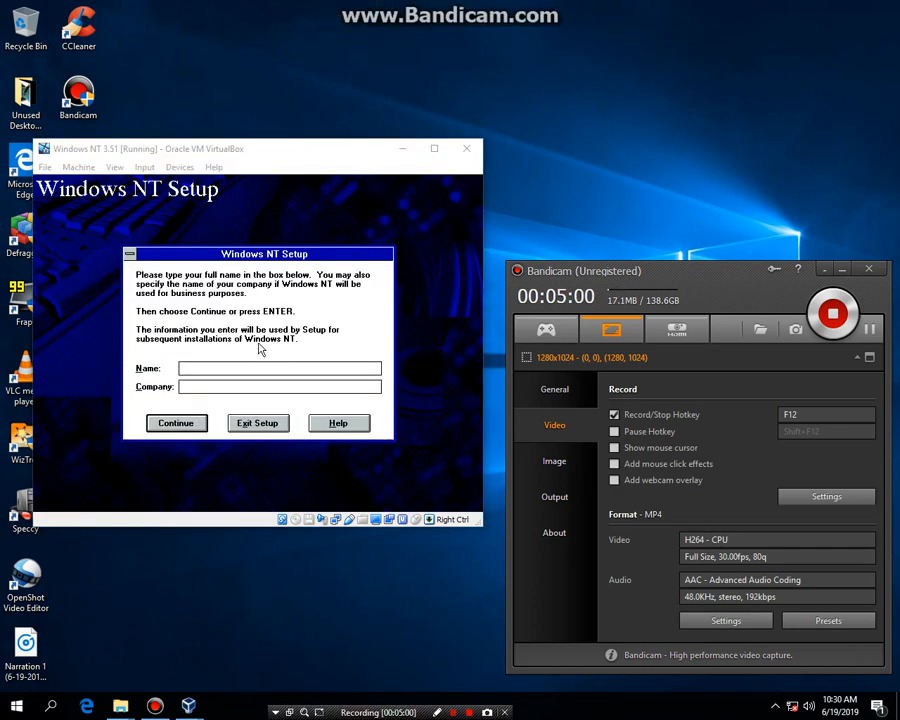
pyautogui.click(434, 149)
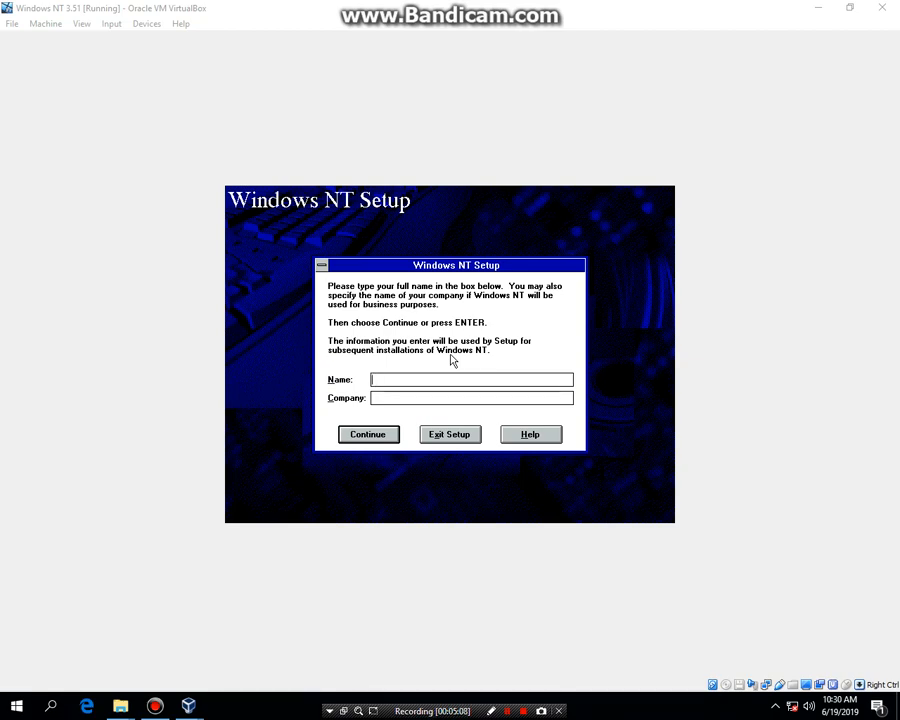
# Enter the user's name, leave the company blank, and confirm the registration details in Windows NT Setup
pyautogui.click(450, 355)
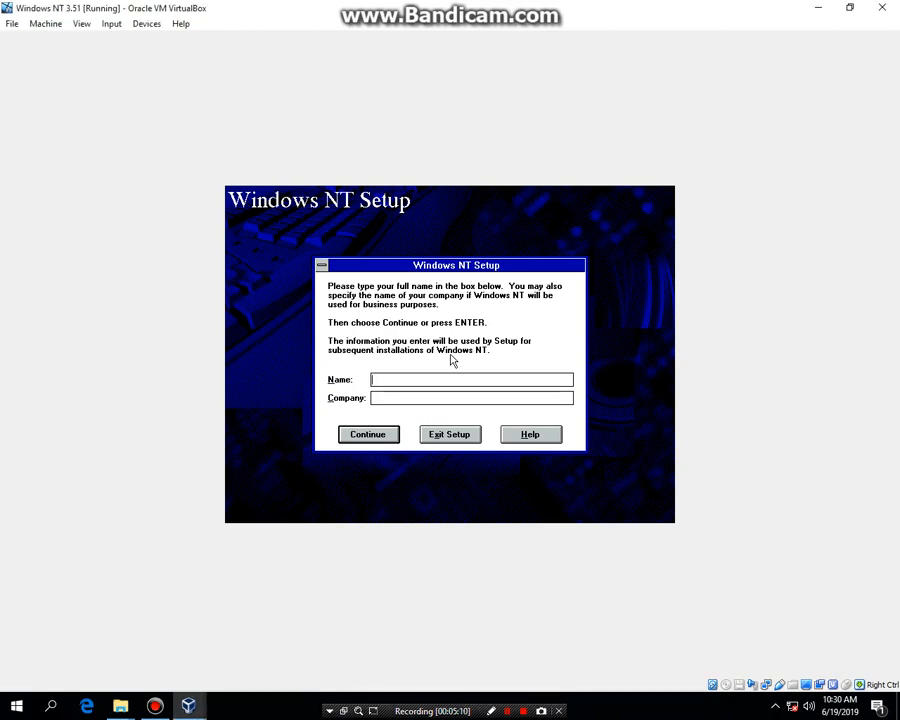
pyautogui.write('Ruben')
pyautogui.click(362, 436)
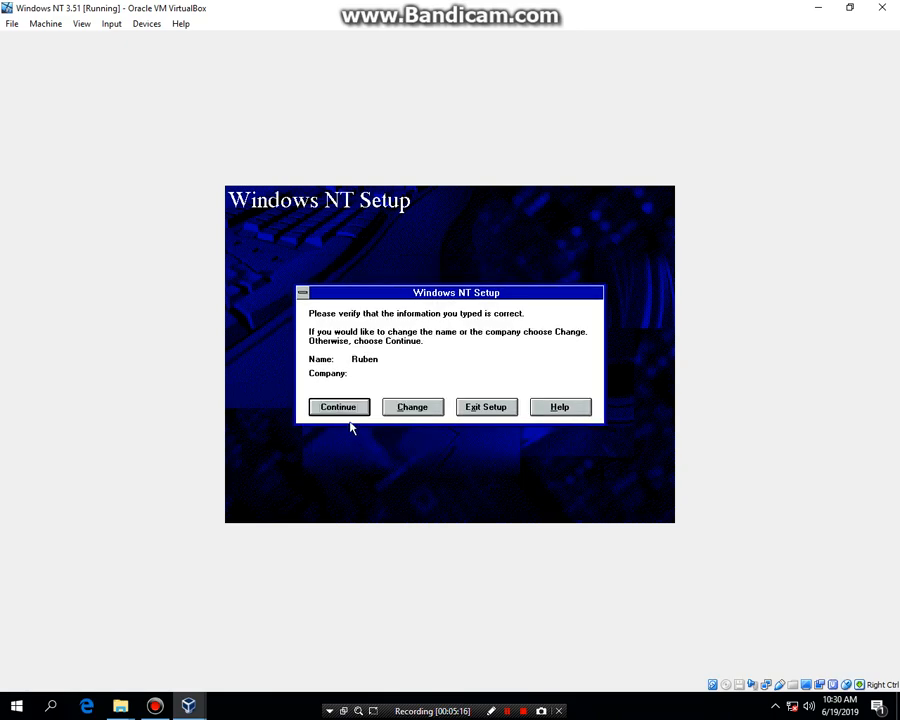
pyautogui.click(350, 413)
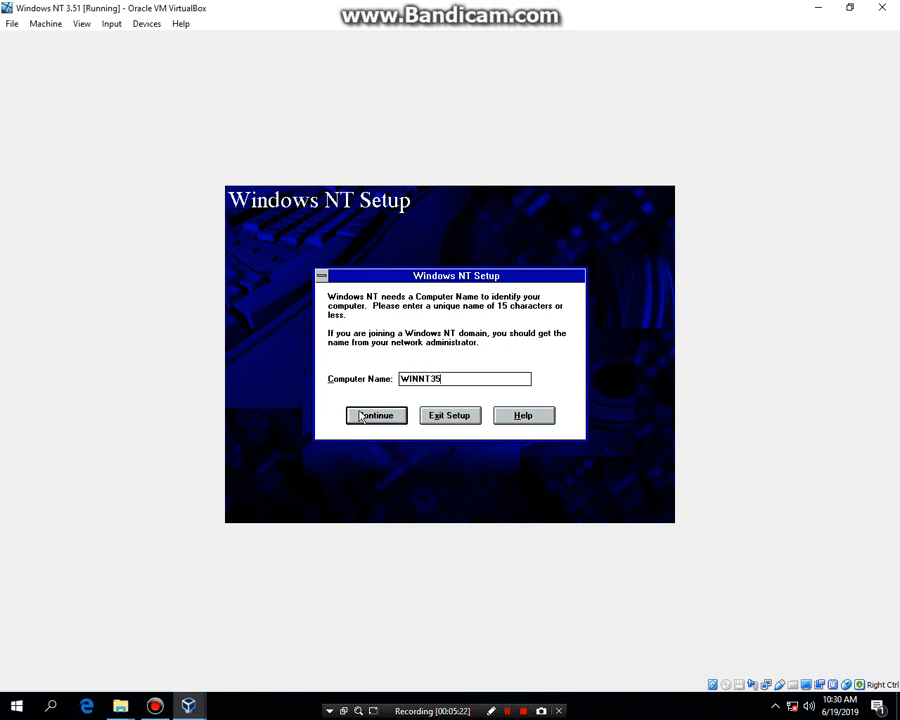
# Name the computer WINNT351 and skip setting up a local printer
pyautogui.click(362, 417)
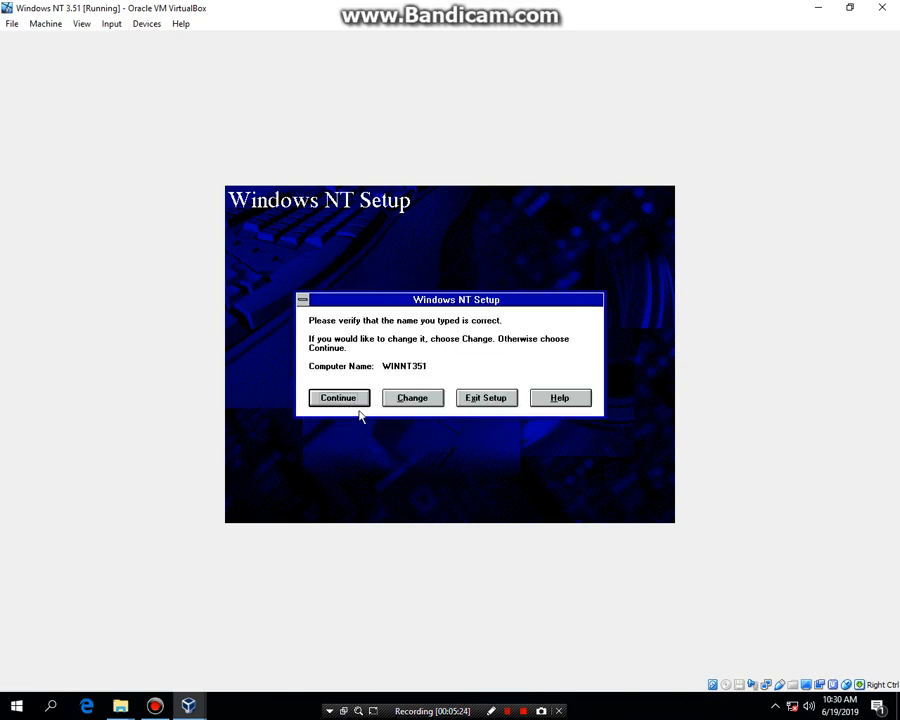
pyautogui.click(349, 399)
pyautogui.click(354, 408)
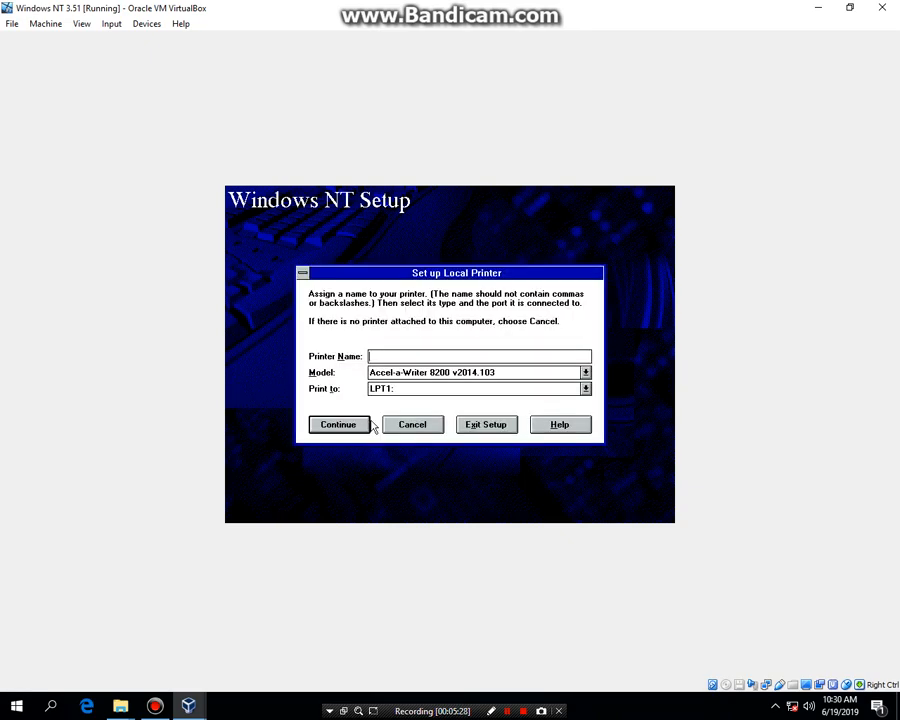
pyautogui.click(412, 425)
# Accept the AMD PCNET PCI Ethernet Adapter with default settings and install only the TCP/IP Transport protocol
pyautogui.click(447, 389)
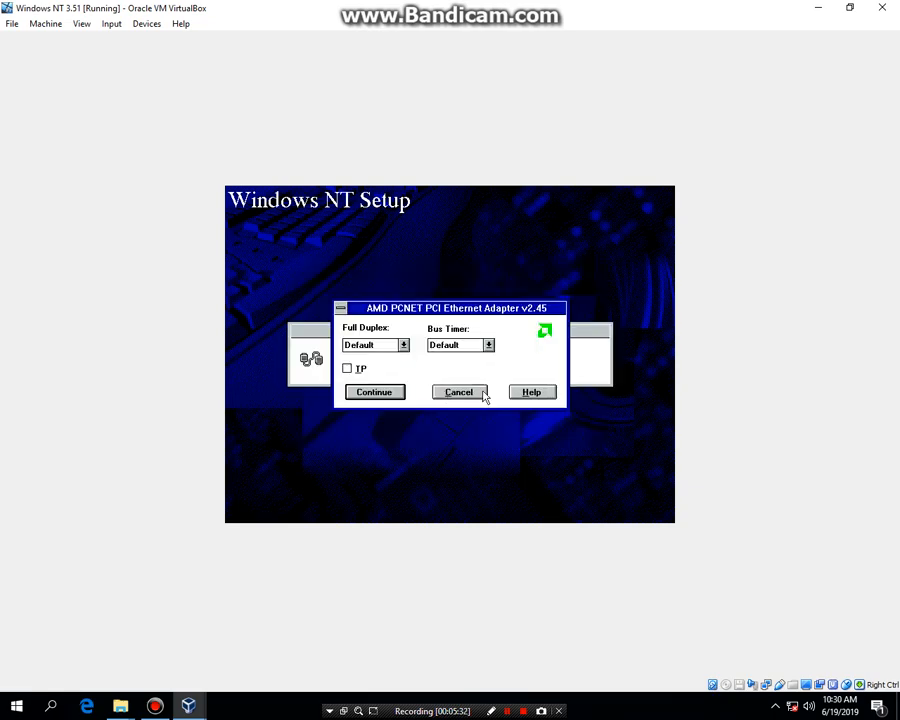
pyautogui.click(393, 395)
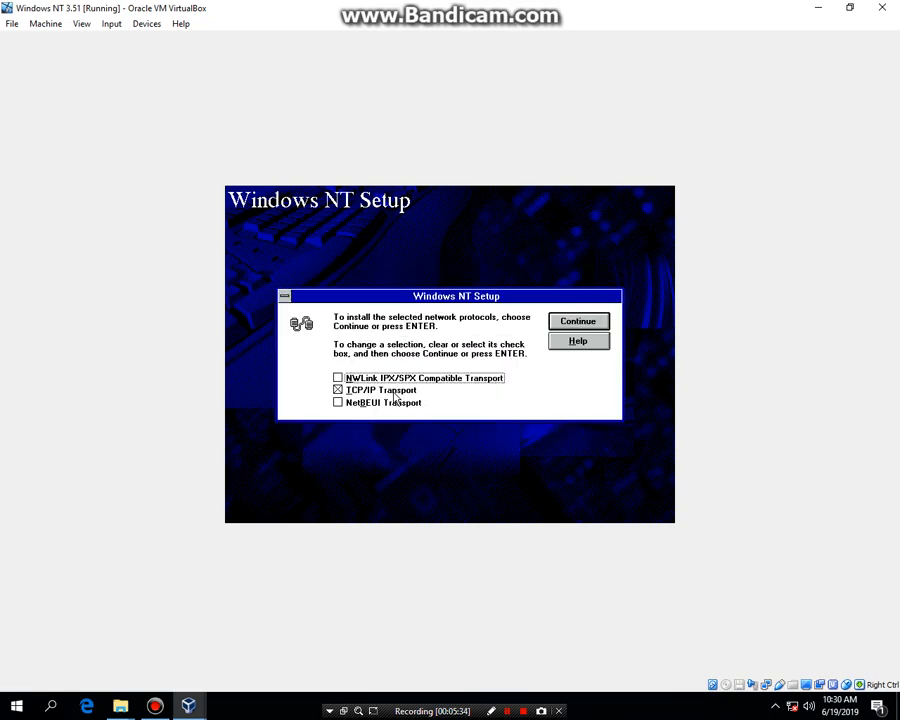
pyautogui.click(576, 321)
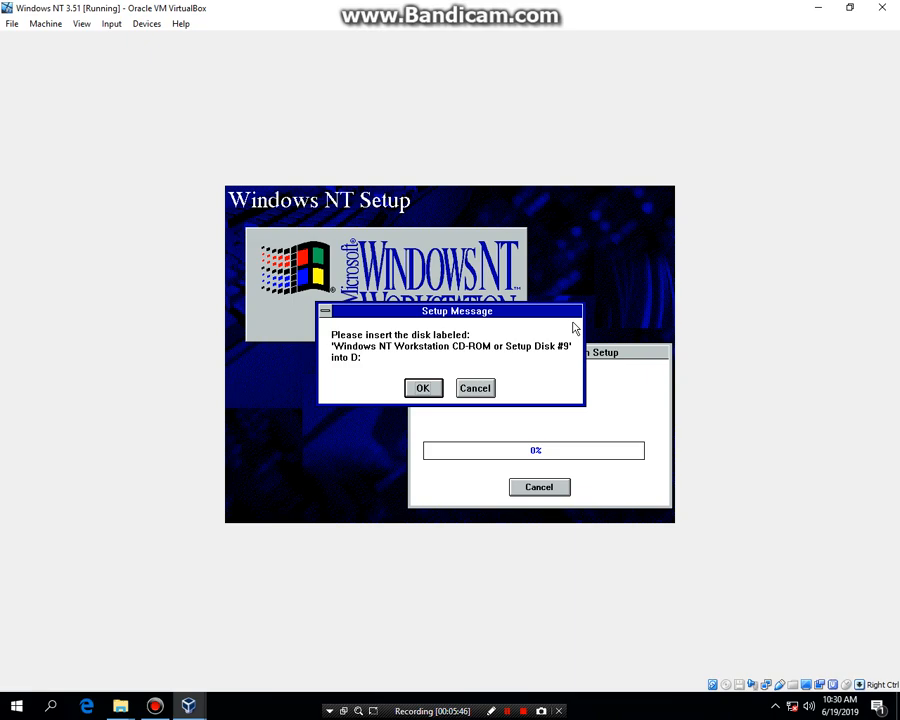
# Insert the Windows NT Workstation disc image into the virtual optical drive and continue Setup
pyautogui.click(725, 684)
pyautogui.click(794, 571)
pyautogui.click(430, 388)
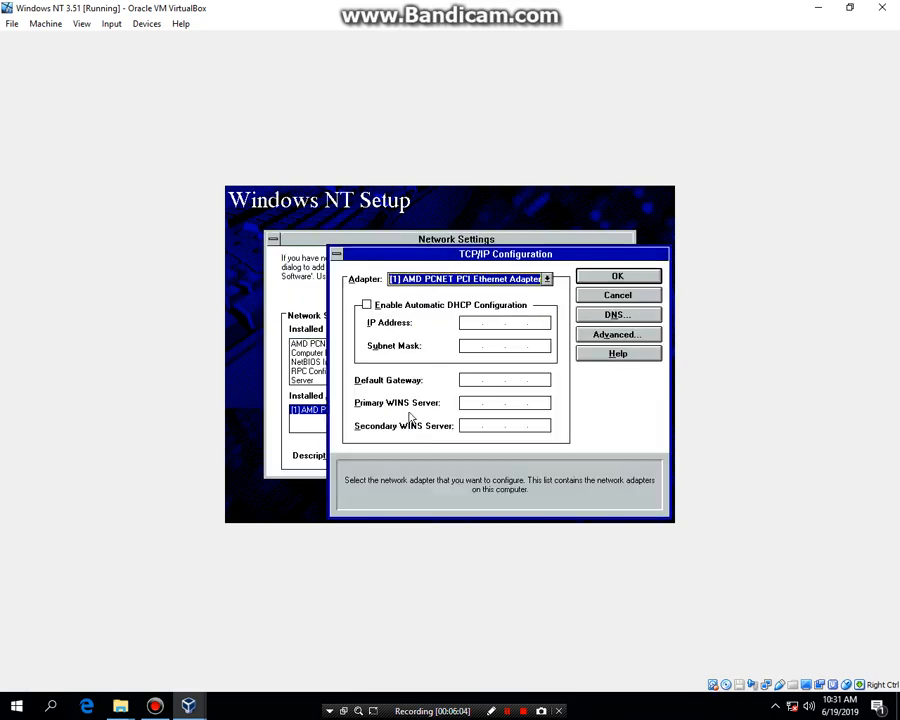
# Cancel the TCP/IP configuration and dismiss the network setup warning
pyautogui.click(620, 299)
pyautogui.click(486, 406)
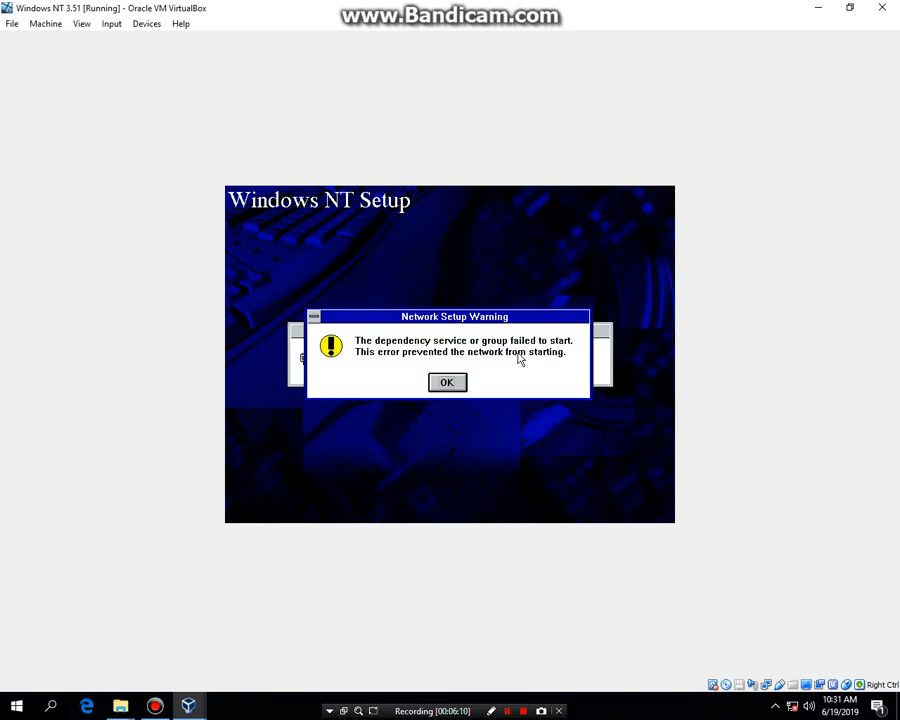
pyautogui.click(450, 381)
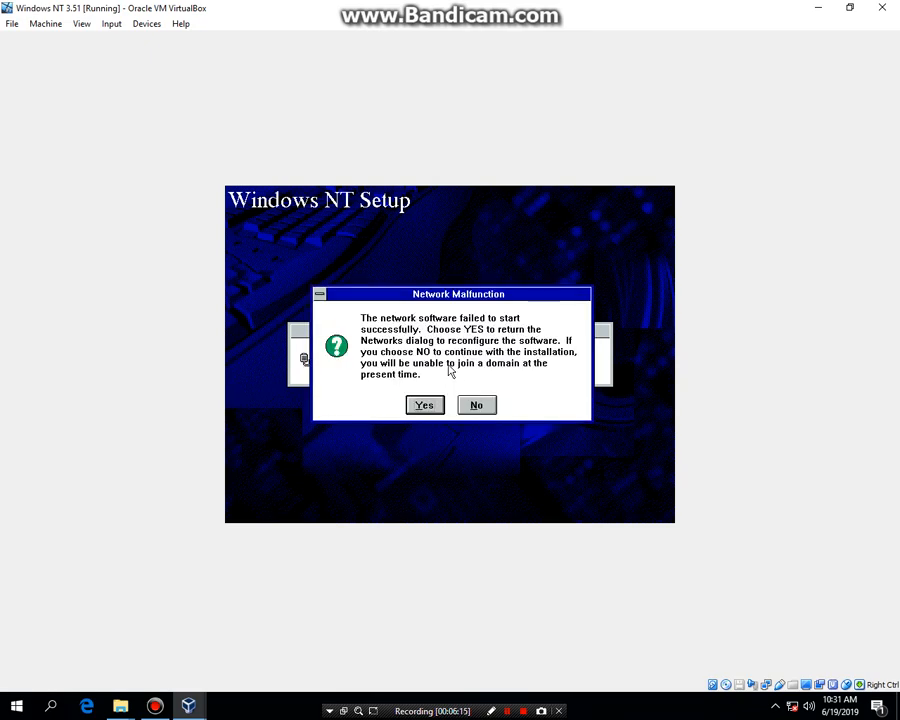
pyautogui.click(424, 405)
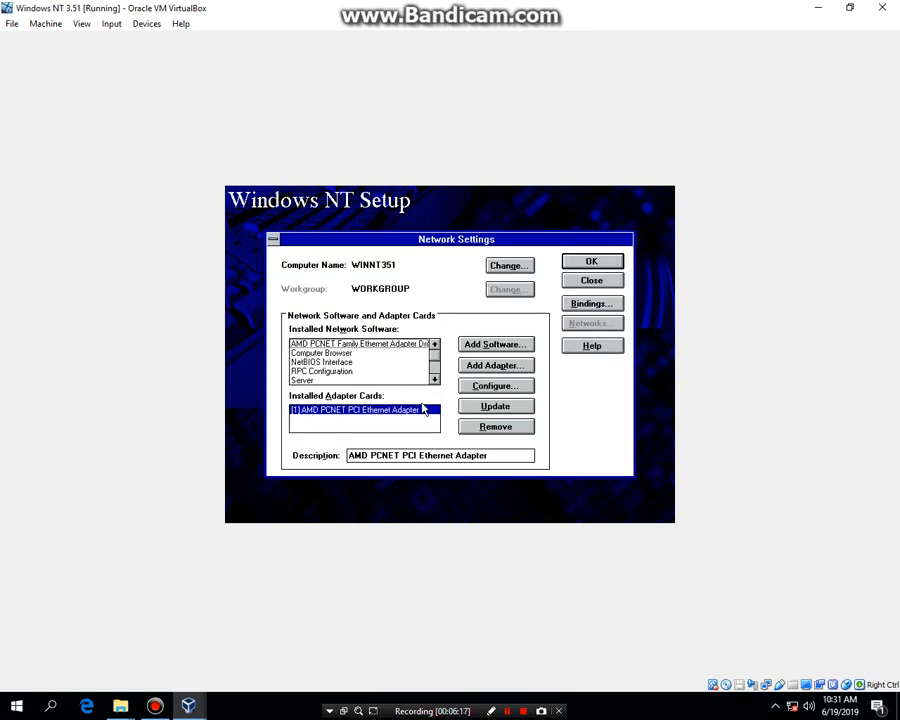
pyautogui.click(590, 280)
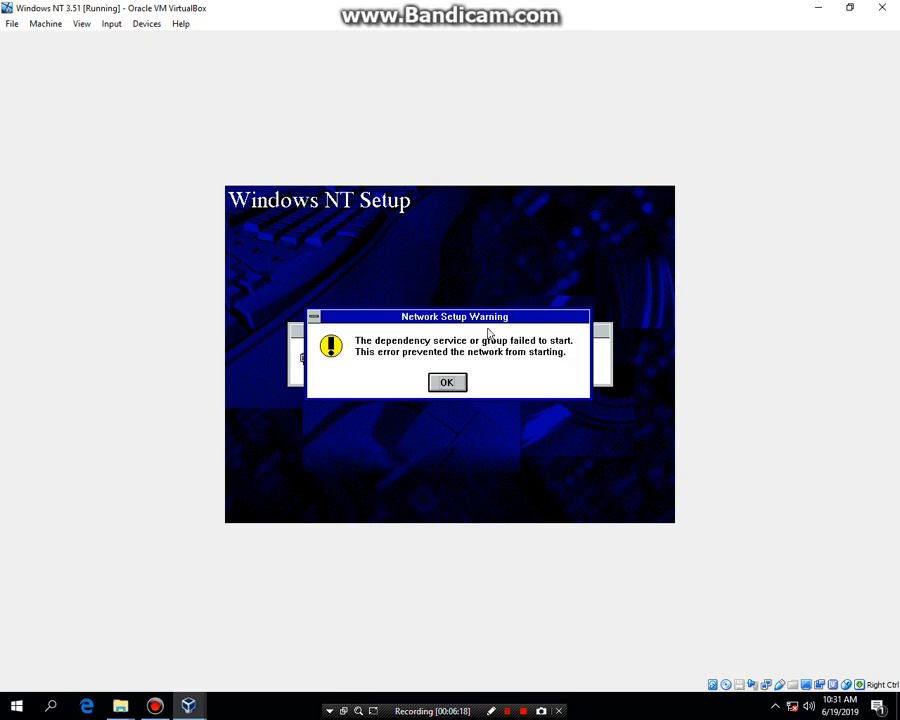
pyautogui.click(447, 382)
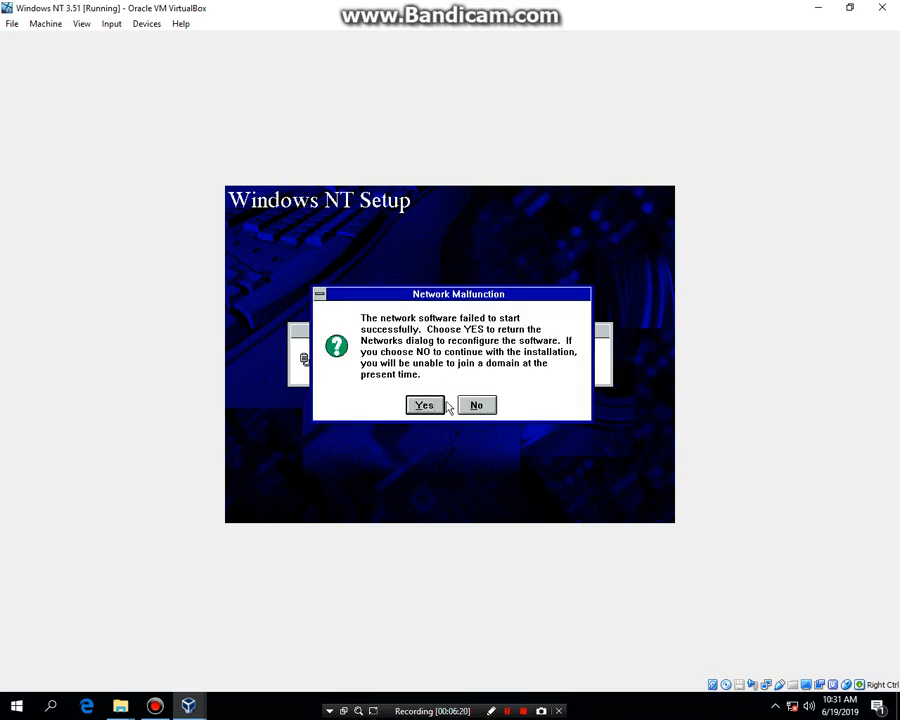
# Continue the installation without reconfiguring the network software and keep the computer in the workgroup WORKGROUP
pyautogui.click(476, 405)
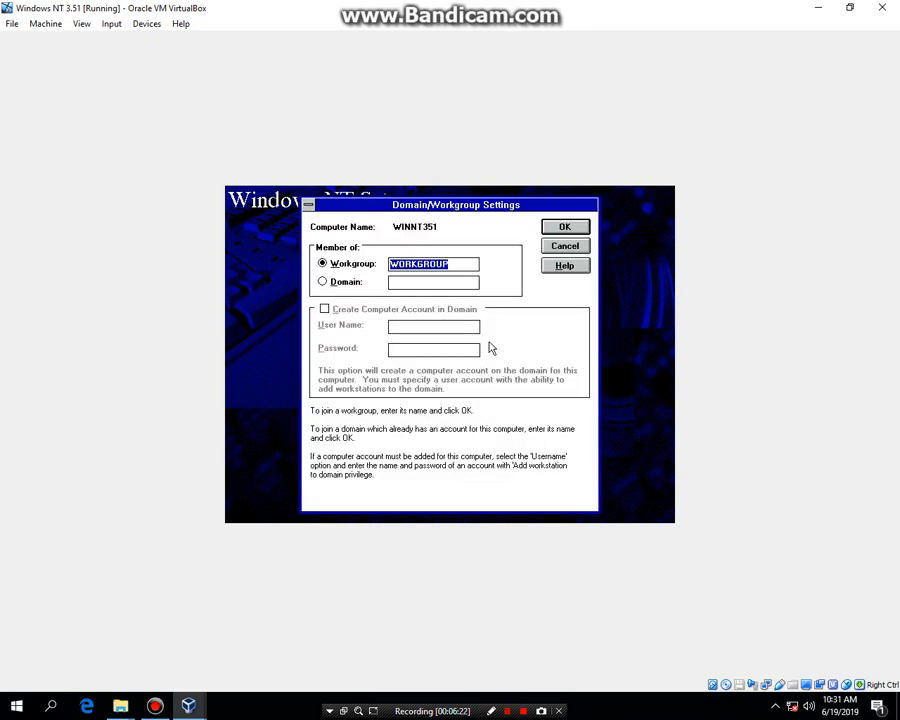
pyautogui.click(564, 227)
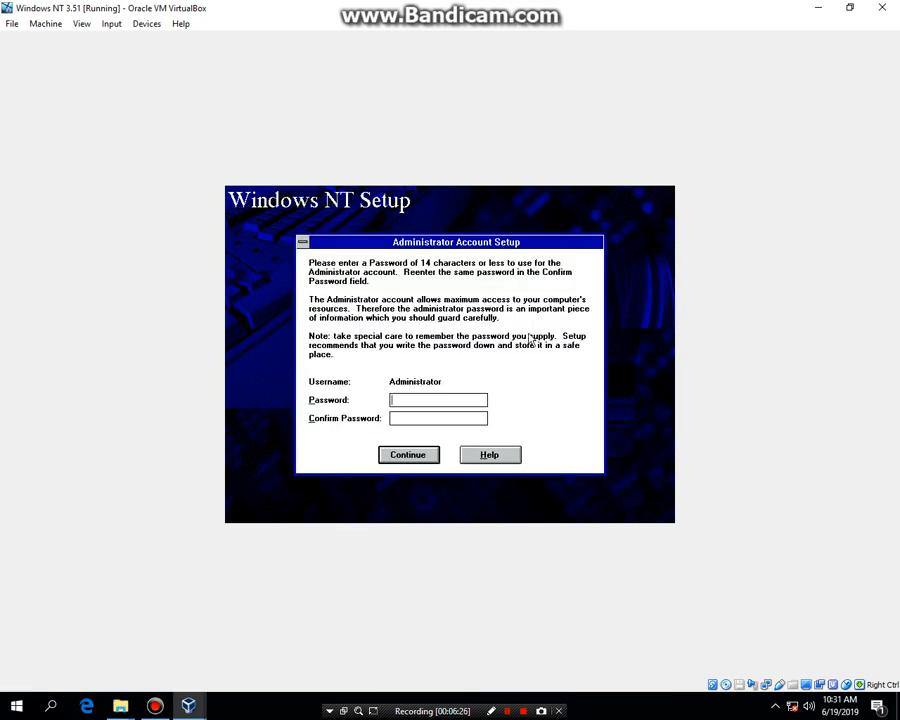
# Leave the Administrator password blank and create a local account with the user's name and no password
pyautogui.click(400, 451)
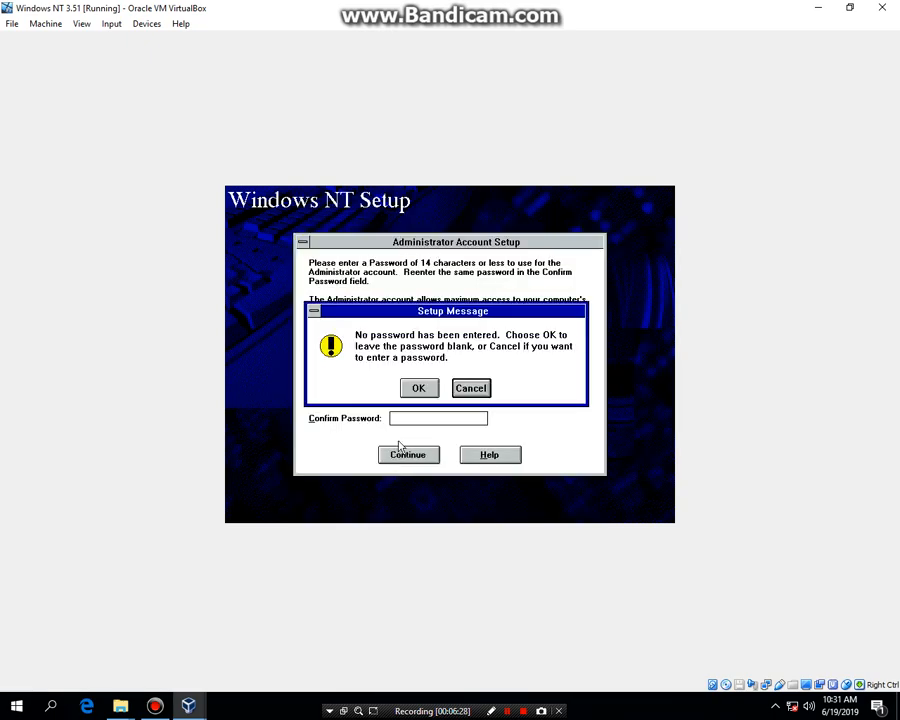
pyautogui.click(409, 389)
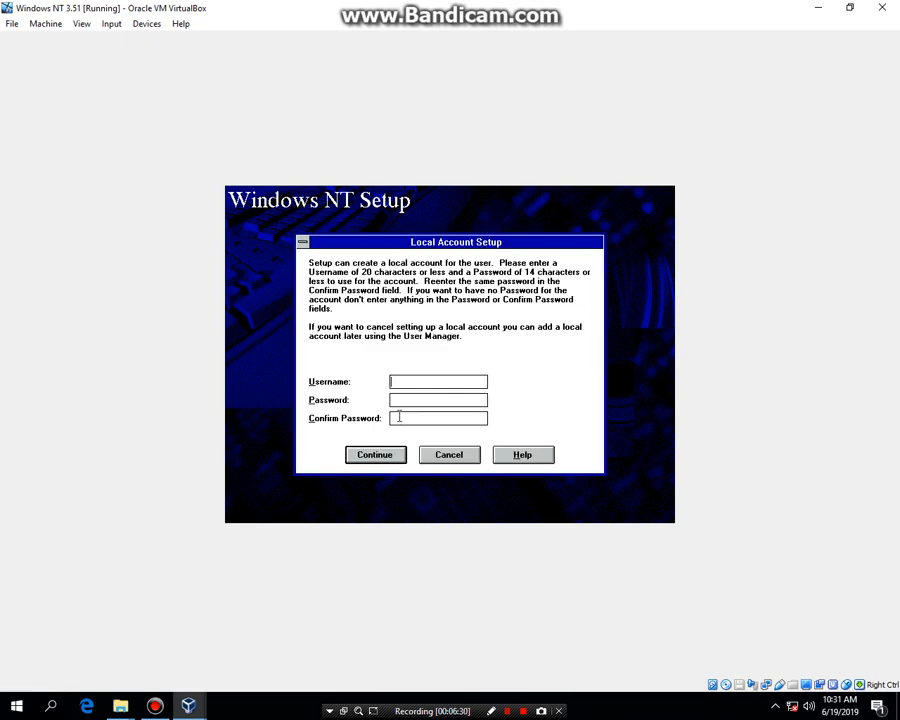
pyautogui.write('Ruben')
pyautogui.click(362, 456)
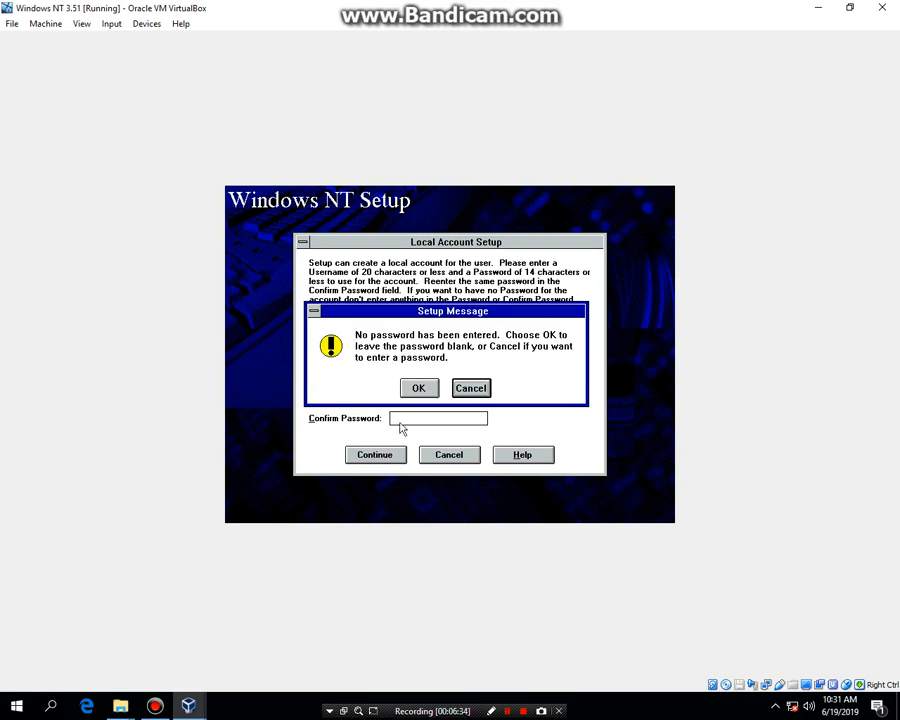
pyautogui.click(410, 392)
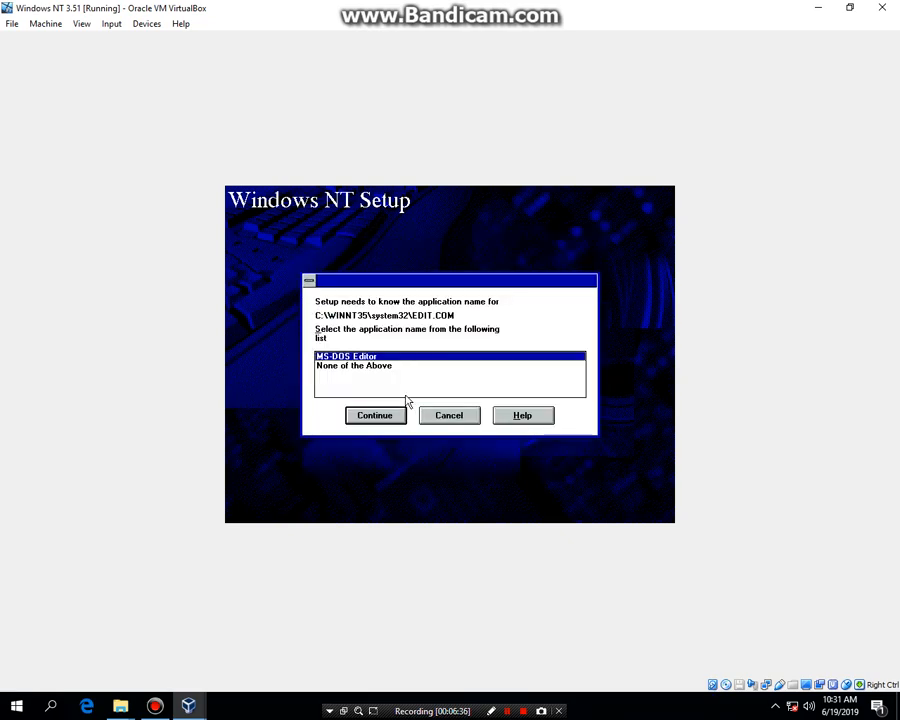
# Identify EDIT.COM as MS-DOS Editor and enable automatic adjustment for daylight saving time
pyautogui.click(385, 418)
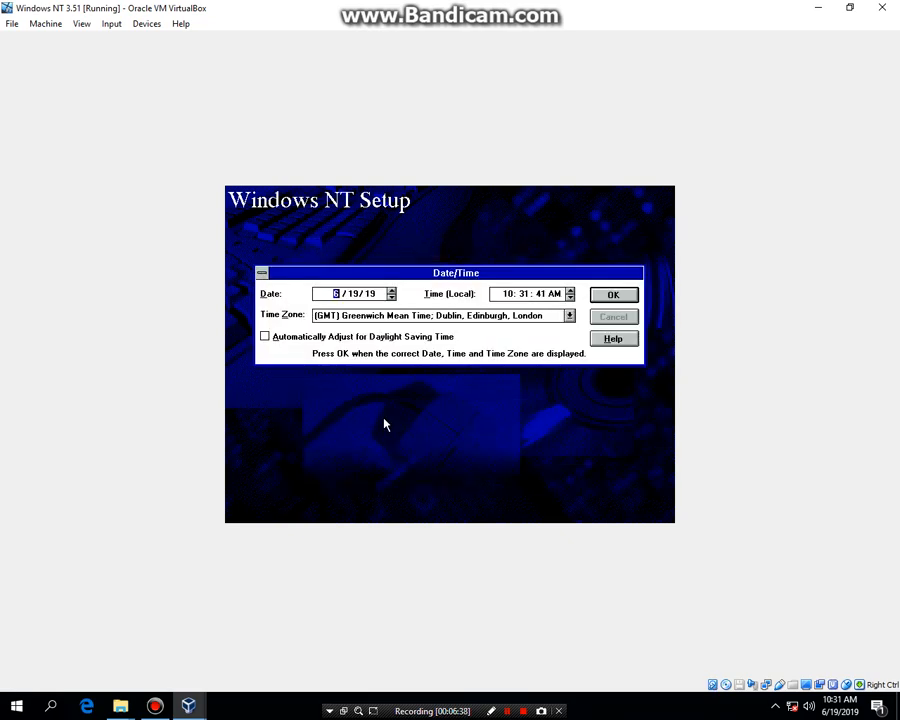
pyautogui.click(265, 338)
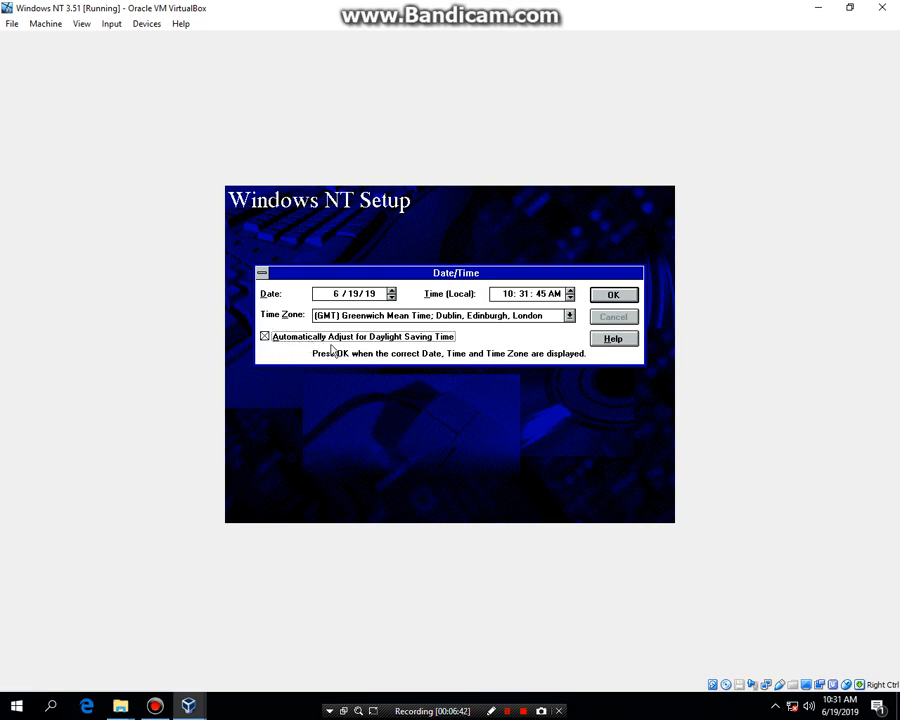
# Set the time zone to (GMT-08:00) Pacific Time (US & Canada); Tijuana and confirm the date and time settings
pyautogui.click(569, 315)
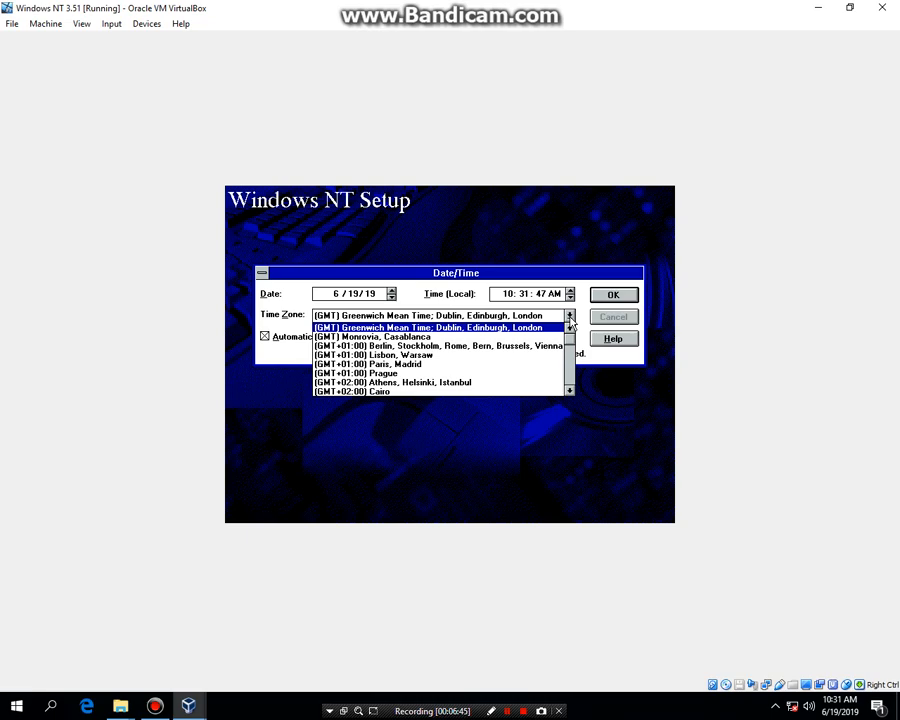
pyautogui.click(570, 391)
pyautogui.click(570, 391)
pyautogui.click(570, 391)
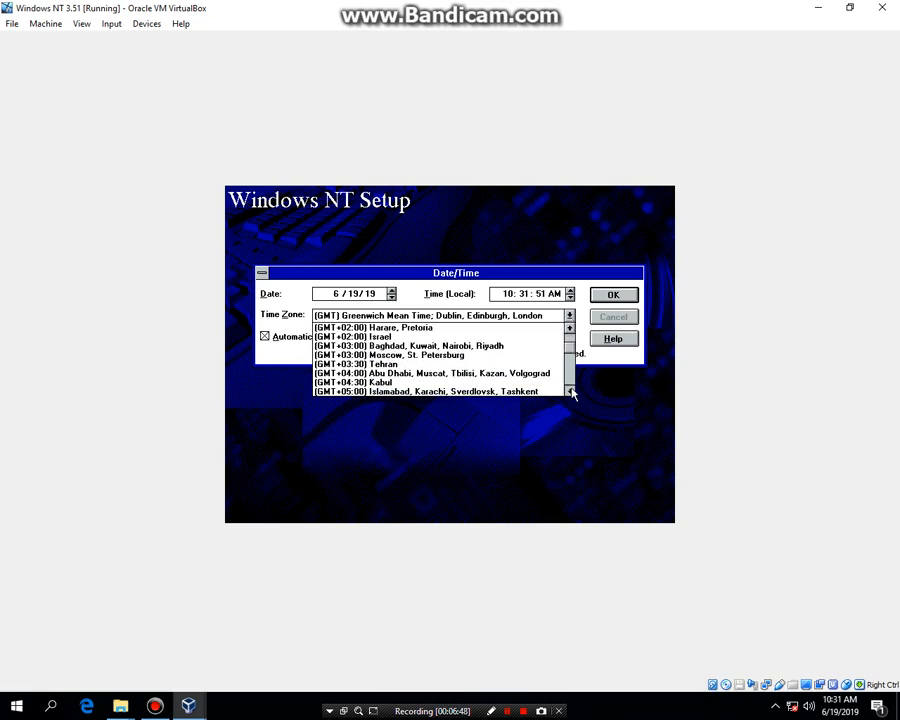
pyautogui.click(570, 391)
pyautogui.click(570, 391)
pyautogui.click(572, 390)
pyautogui.click(572, 390)
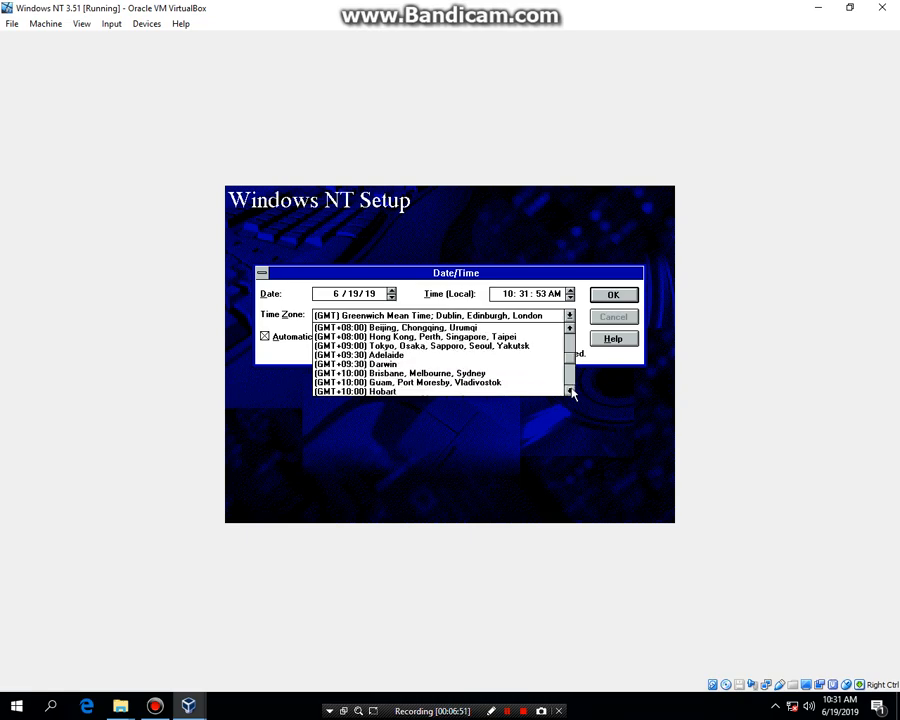
pyautogui.click(572, 390)
pyautogui.click(572, 390)
pyautogui.click(572, 390)
pyautogui.click(572, 390)
pyautogui.click(572, 390)
pyautogui.click(572, 390)
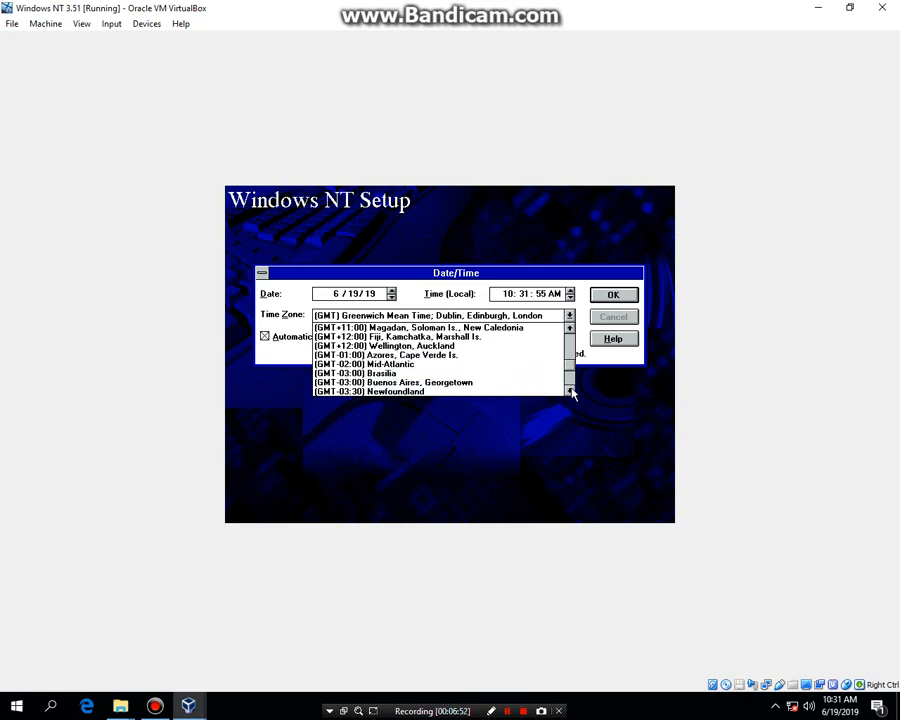
pyautogui.click(569, 329)
pyautogui.click(569, 329)
pyautogui.click(569, 329)
pyautogui.click(569, 329)
pyautogui.click(569, 329)
pyautogui.click(568, 330)
pyautogui.click(568, 330)
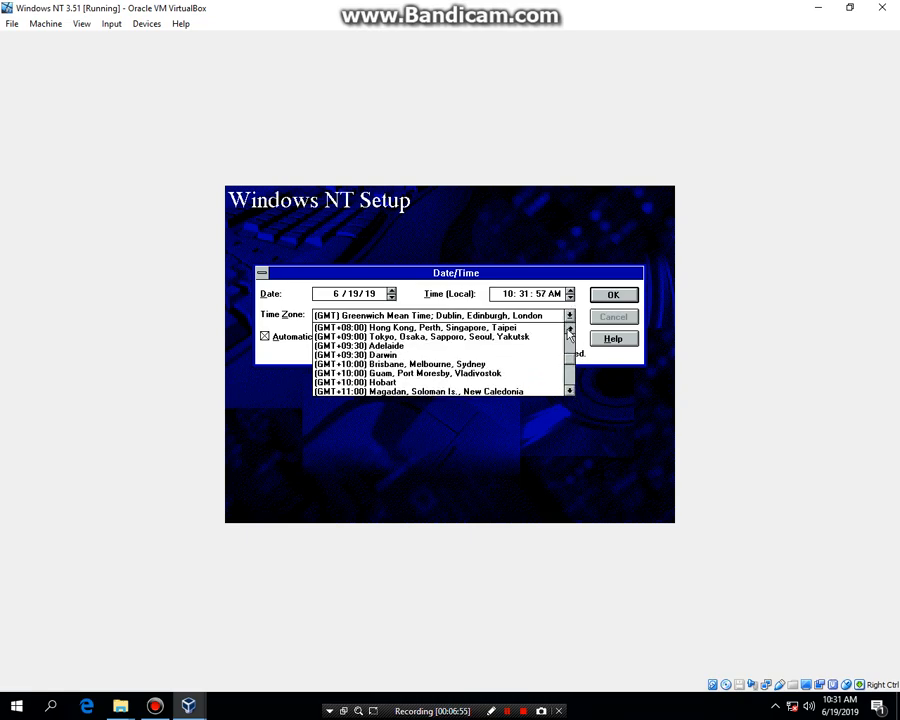
pyautogui.click(568, 330)
pyautogui.click(568, 330)
pyautogui.click(568, 330)
pyautogui.click(568, 330)
pyautogui.click(568, 330)
pyautogui.click(568, 330)
pyautogui.click(568, 330)
pyautogui.click(568, 330)
pyautogui.click(568, 330)
pyautogui.click(568, 330)
pyautogui.click(568, 330)
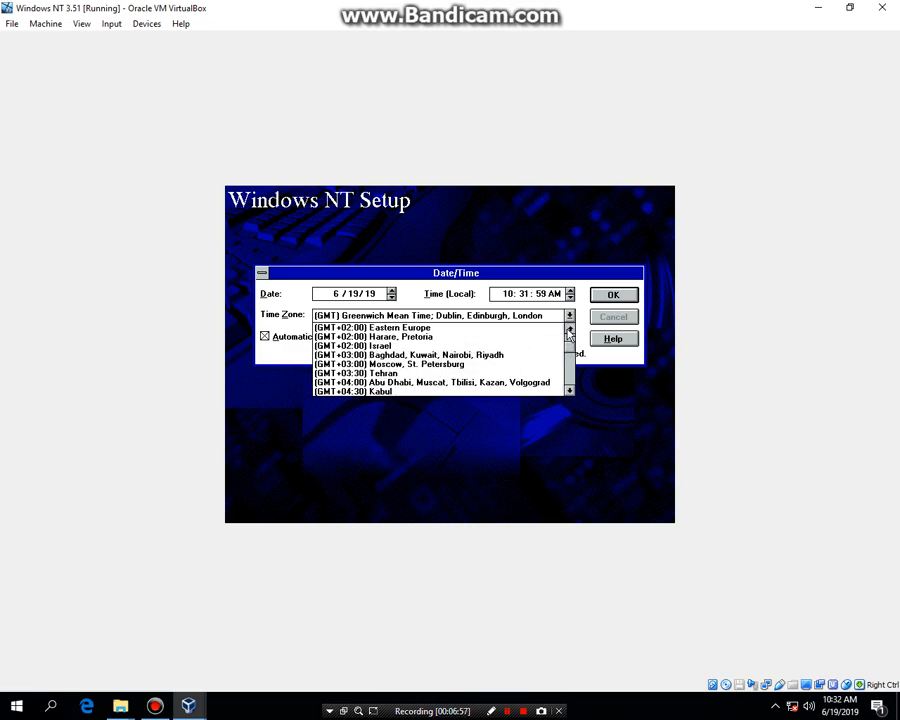
pyautogui.click(568, 330)
pyautogui.click(568, 330)
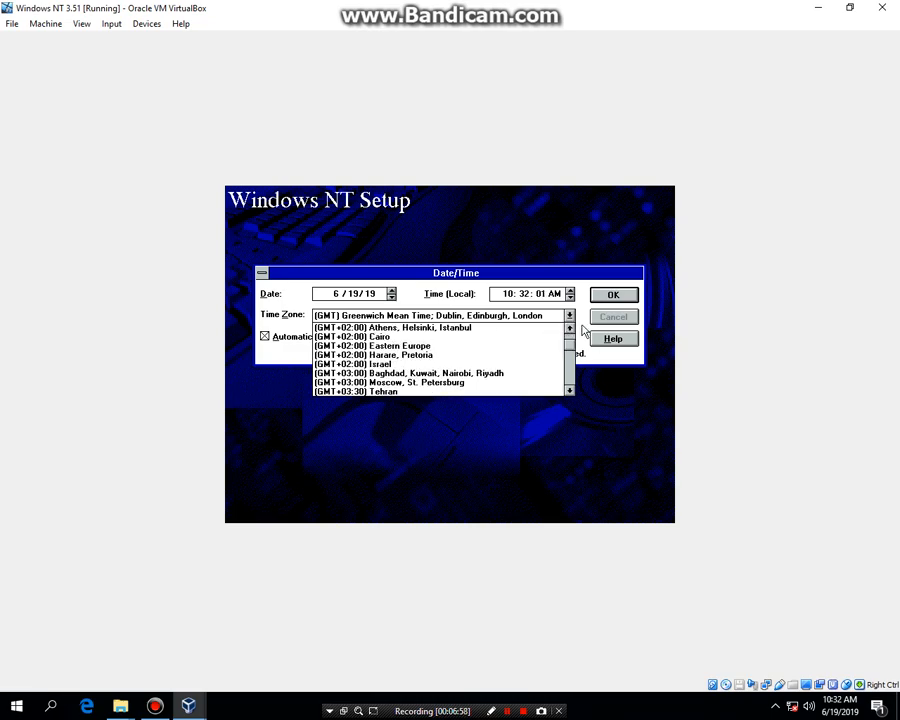
pyautogui.click(569, 329)
pyautogui.click(569, 329)
pyautogui.click(569, 329)
pyautogui.click(569, 329)
pyautogui.click(569, 329)
pyautogui.click(569, 329)
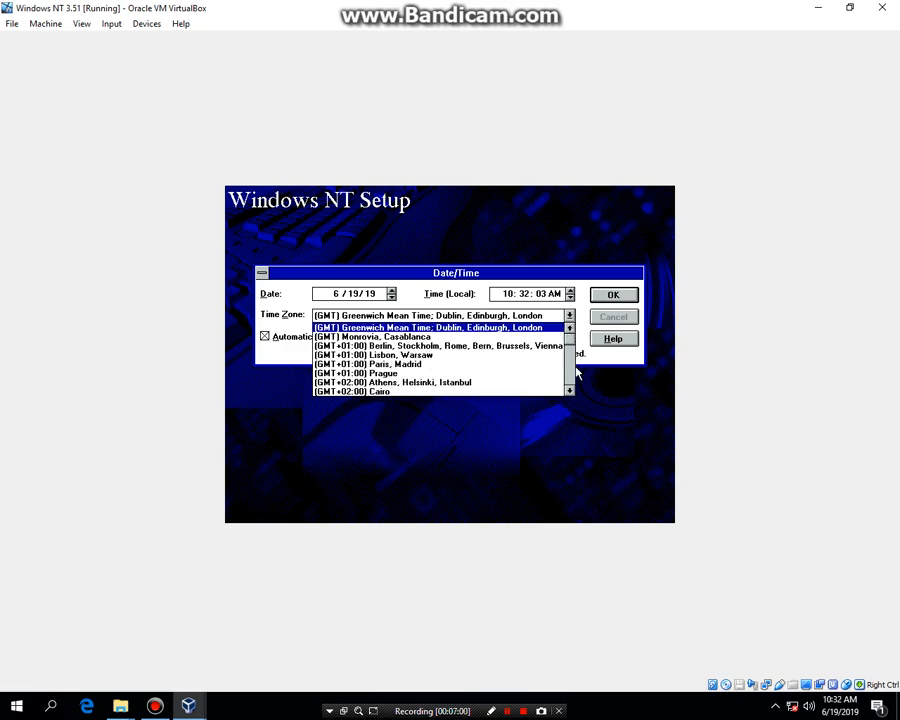
pyautogui.moveTo(571, 337); pyautogui.dragTo(571, 379)
pyautogui.click(375, 392)
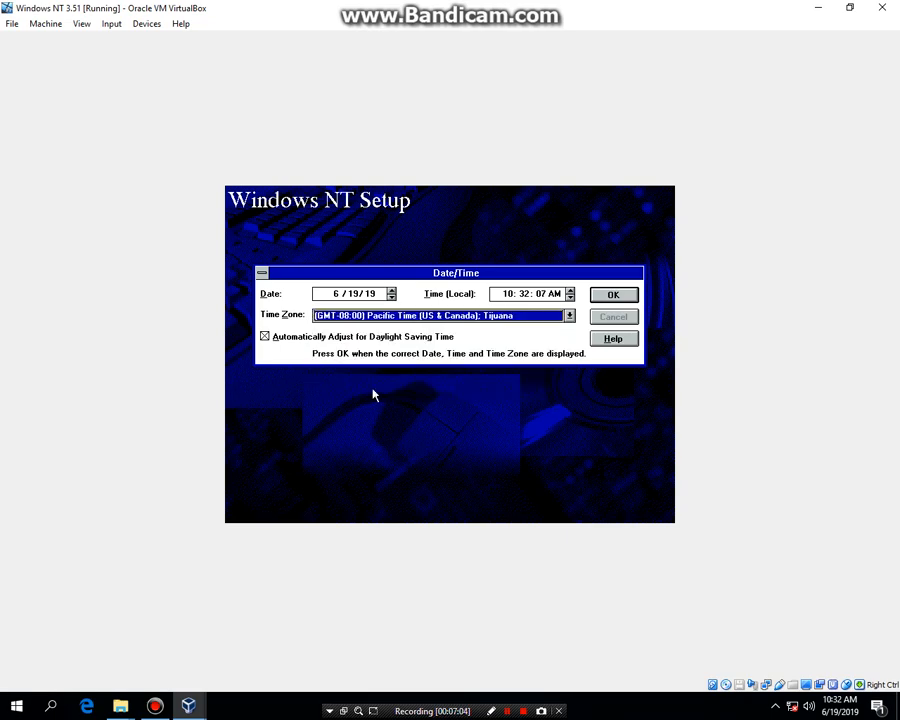
pyautogui.click(606, 297)
# Accept the display settings of 16 colors at 640 by 480 pixels and decline creating the Emergency Repair disk
pyautogui.click(458, 378)
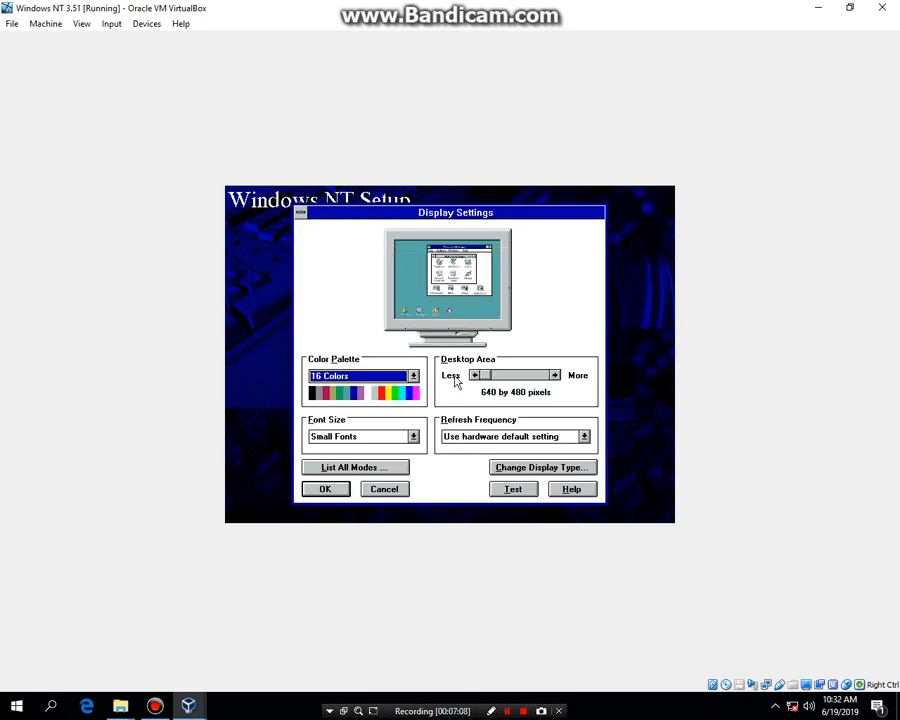
pyautogui.click(304, 490)
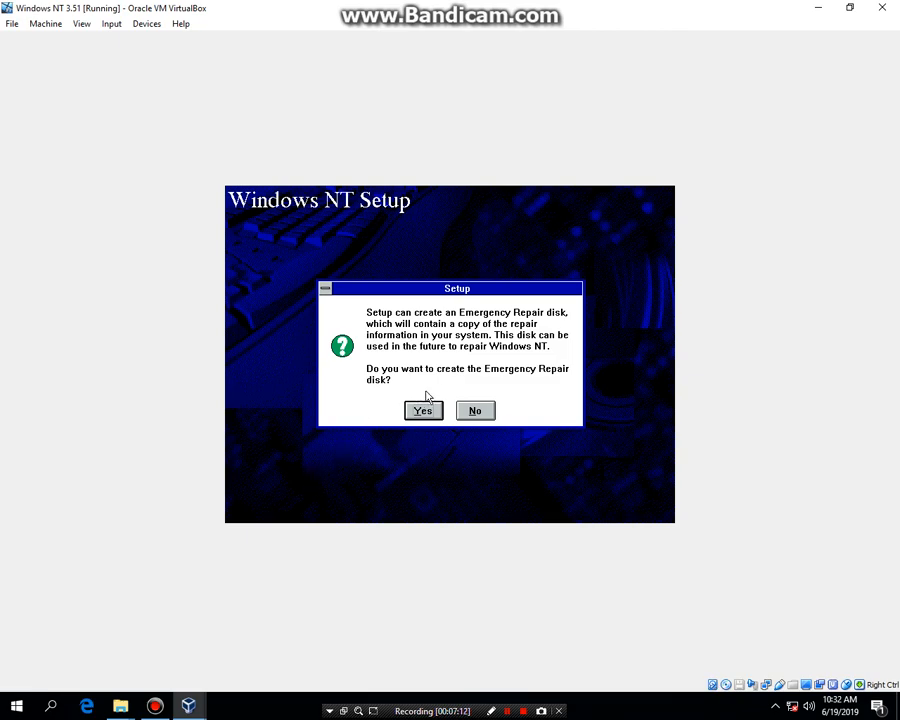
pyautogui.click(474, 410)
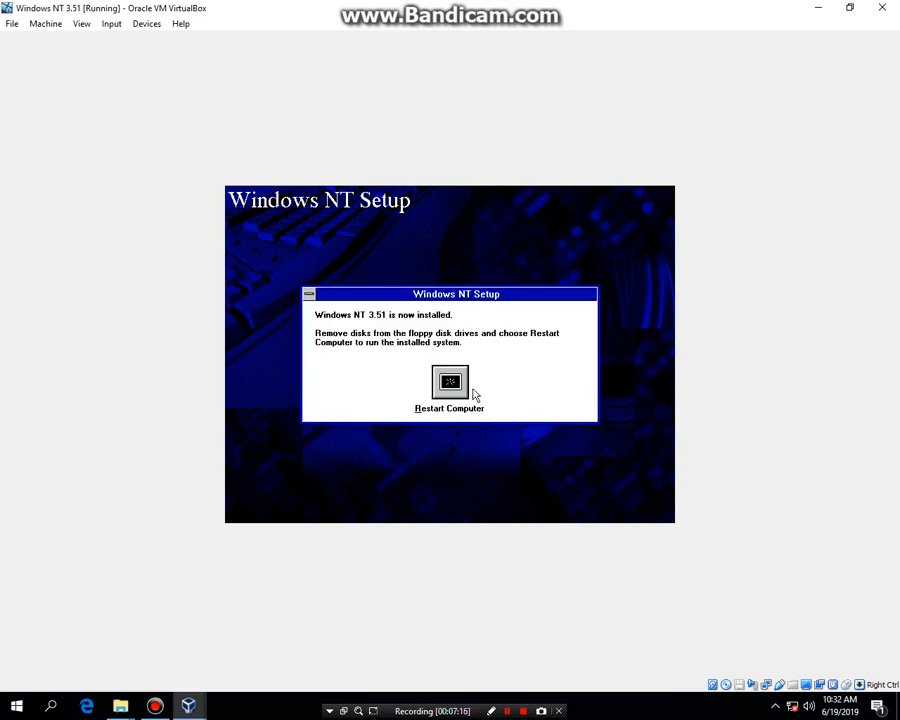
# Remove the disc from the virtual optical drive and restart the computer to run the installed system
pyautogui.rightClick(725, 685)
pyautogui.click(788, 592)
pyautogui.click(451, 381)
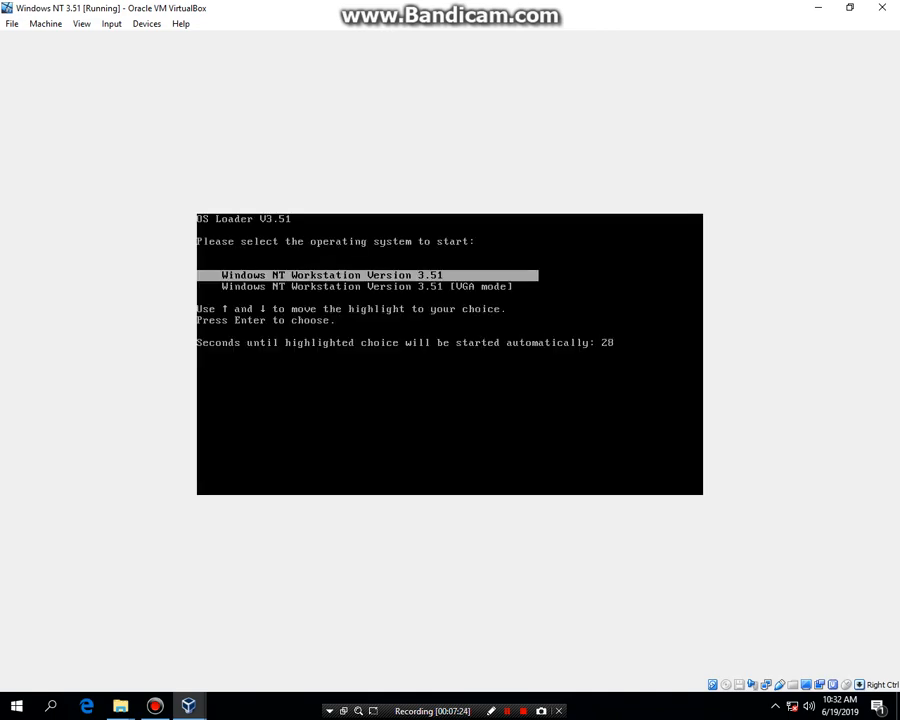
# Start Windows NT Workstation Version 3.51 from the OS Loader and log on, dismissing the Service Control Manager warning
pyautogui.press('Return')
pyautogui.press('Return')
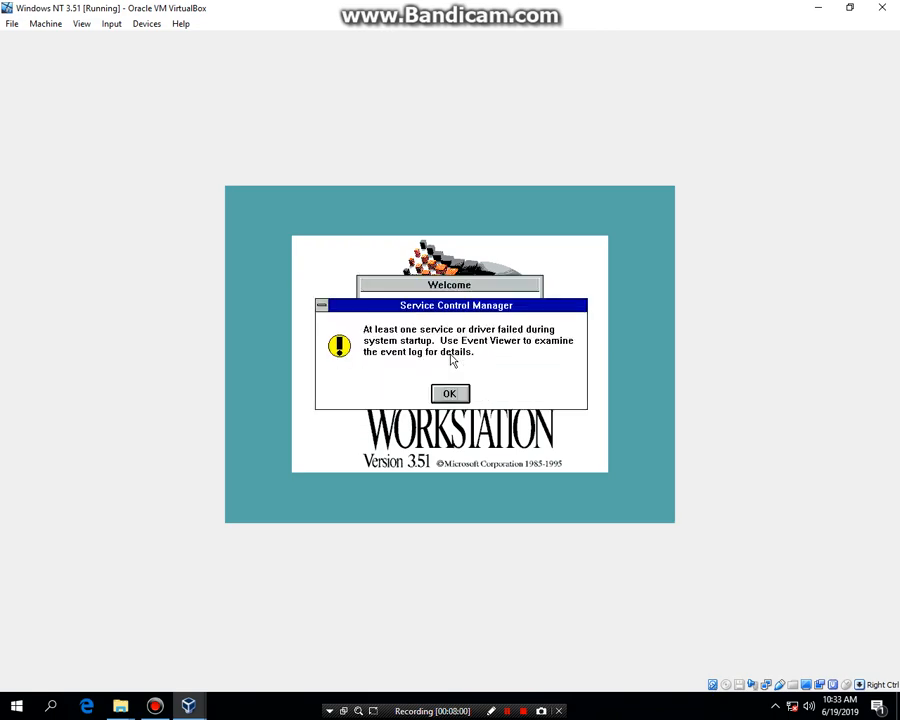
pyautogui.click(449, 392)
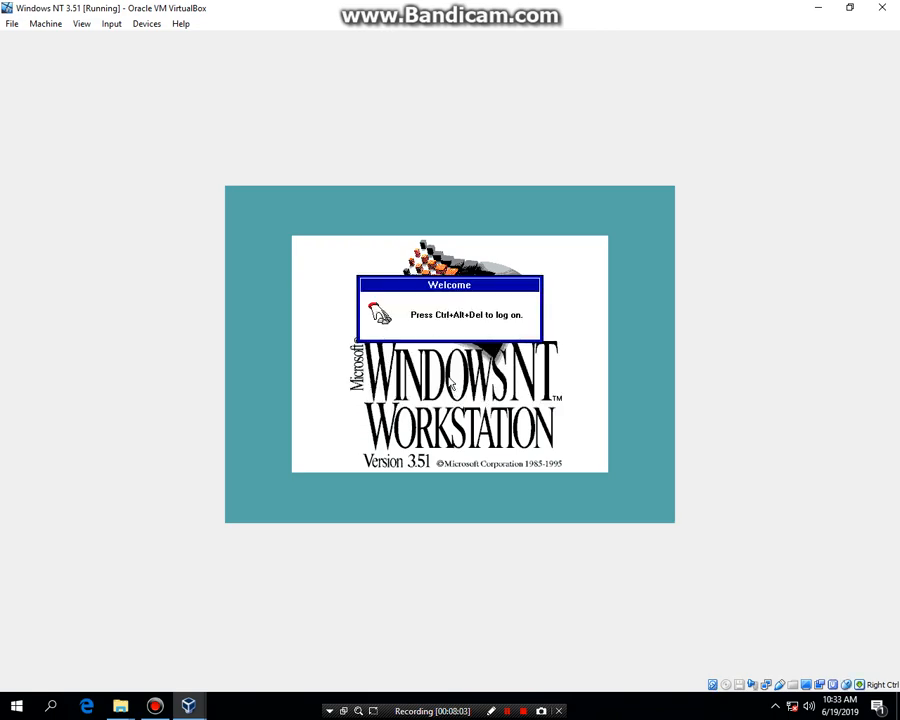
pyautogui.hotkey('ctrl', 'alt', 'Delete')
pyautogui.press('Return')
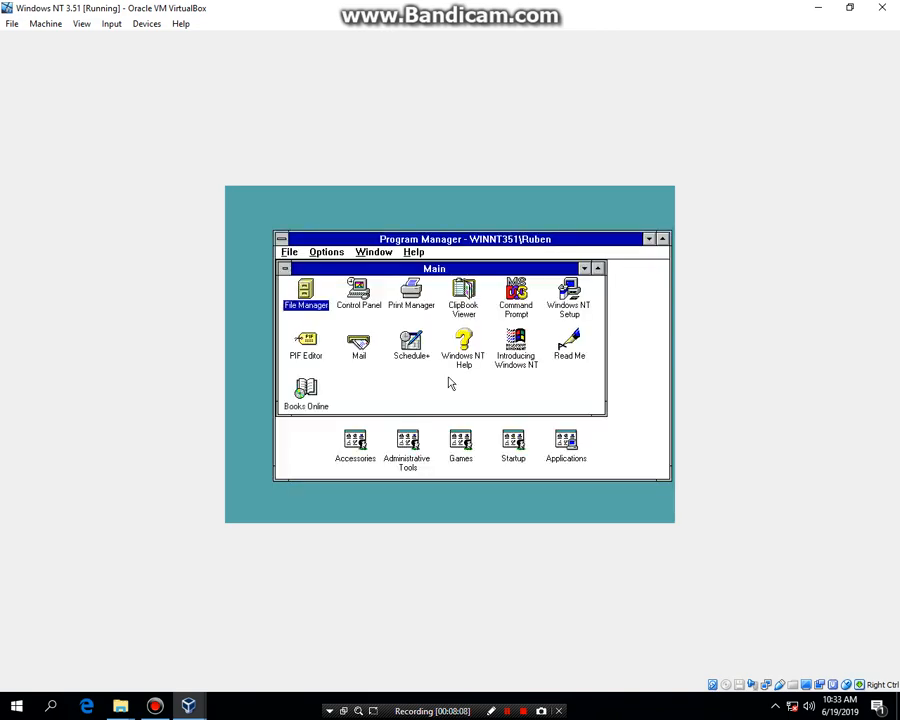
# Open the About Program Manager information to check the installed Windows NT version and build
pyautogui.click(415, 253)
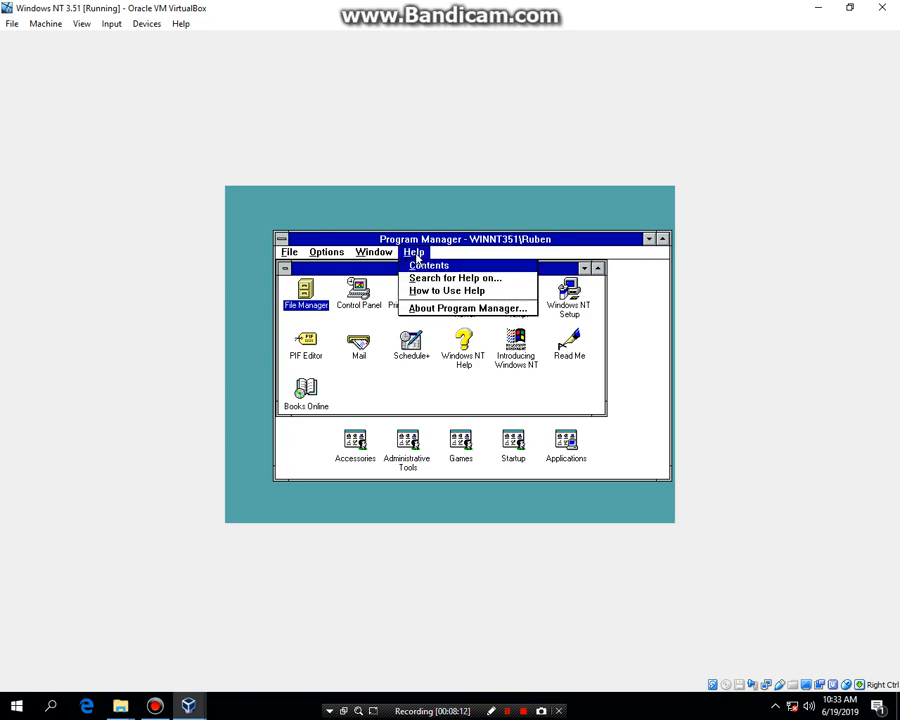
pyautogui.click(416, 306)
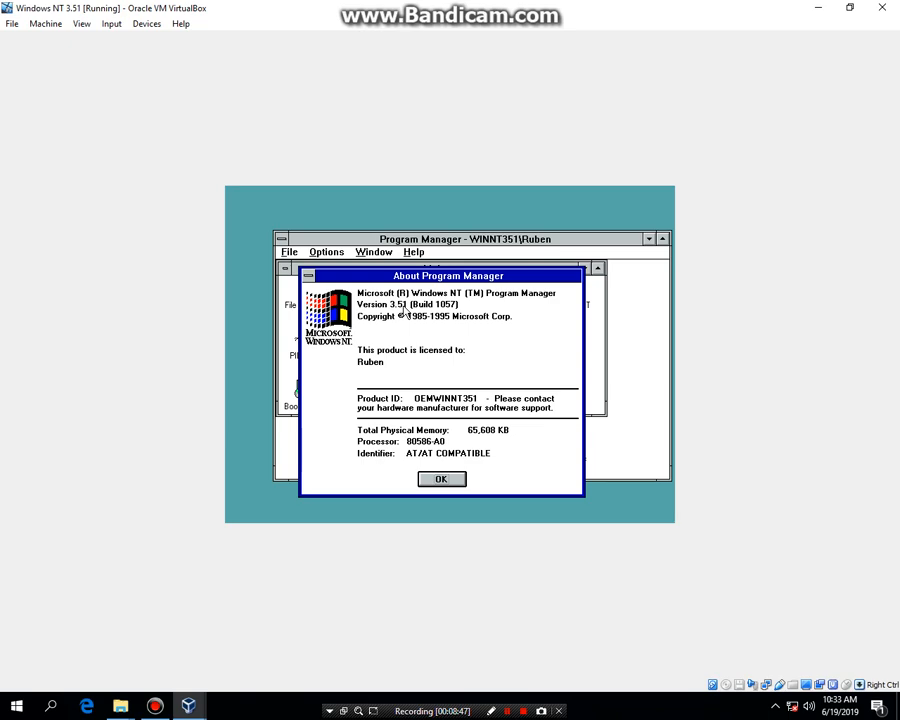
pyautogui.hotkey('shift', 'F12')
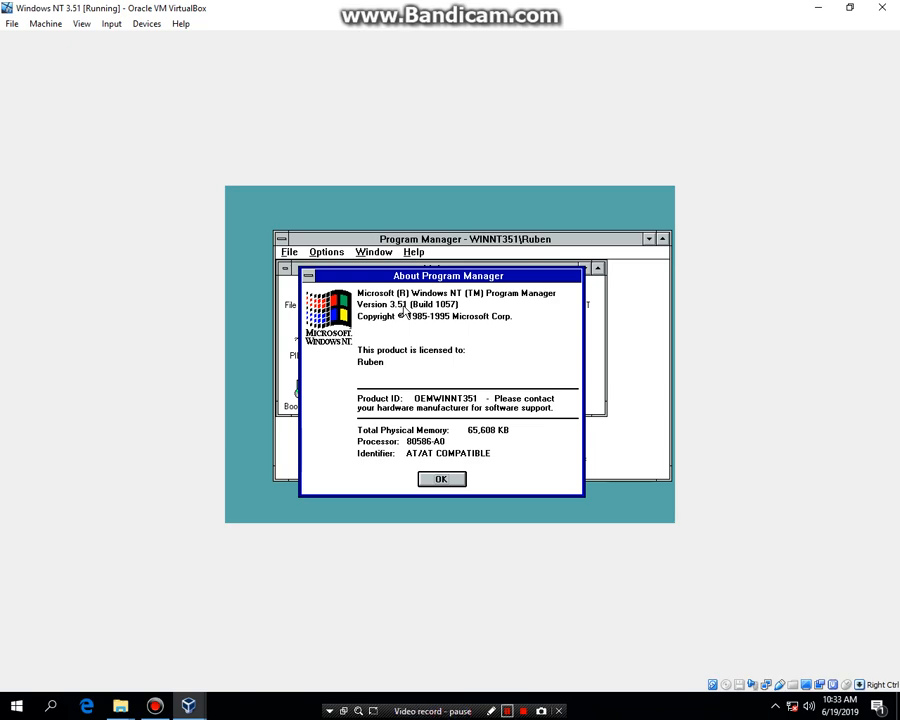